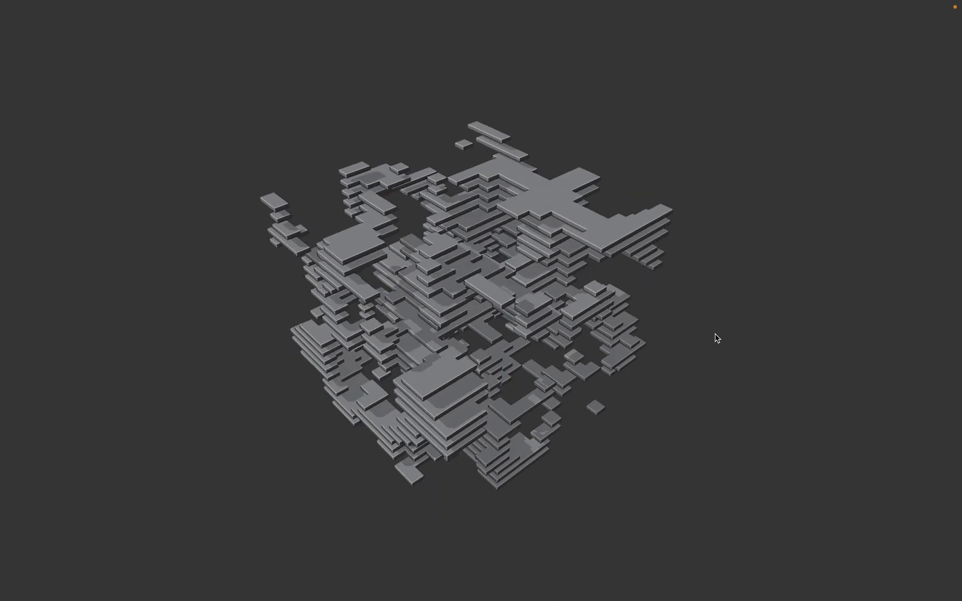
# Leave the fullscreen viewport, enlarge the two node editors in height and widen the geometry node editor.
pyautogui.hotkey('ctrl', 'alt', 'space')
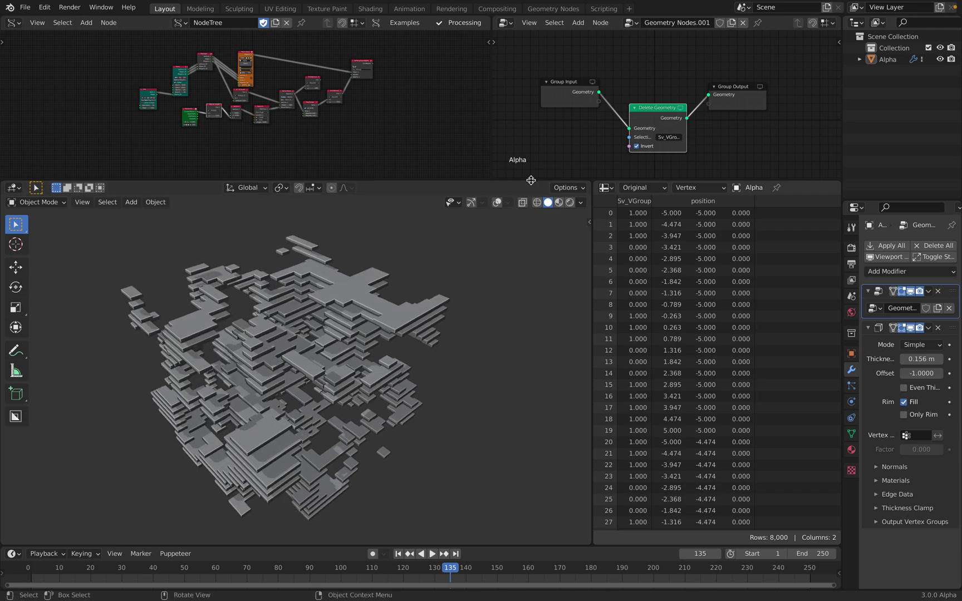
pyautogui.moveTo(534, 180); pyautogui.dragTo(535, 267)
pyautogui.scroll(1, 635, 174)
pyautogui.scroll(2, 635, 175)
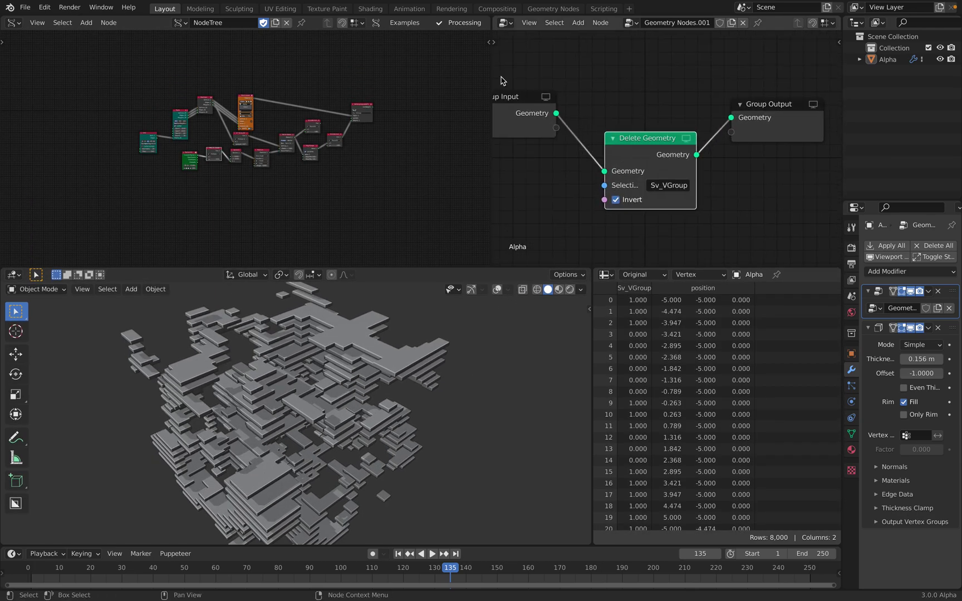
pyautogui.moveTo(492, 122); pyautogui.dragTo(417, 123)
# Show the splash screen to check the program version, and dismiss it.
pyautogui.click(10, 7)
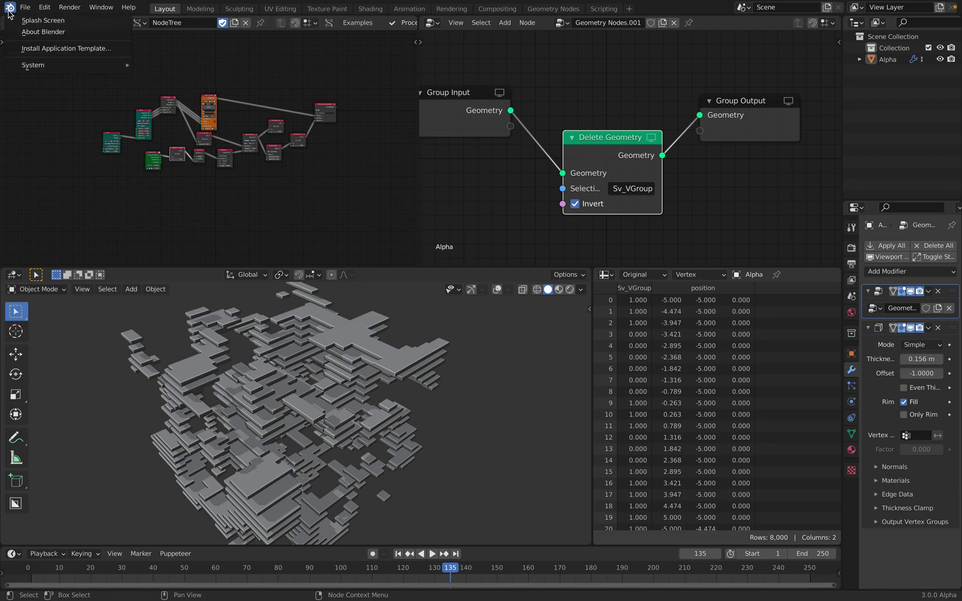
pyautogui.click(34, 19)
pyautogui.click(591, 101)
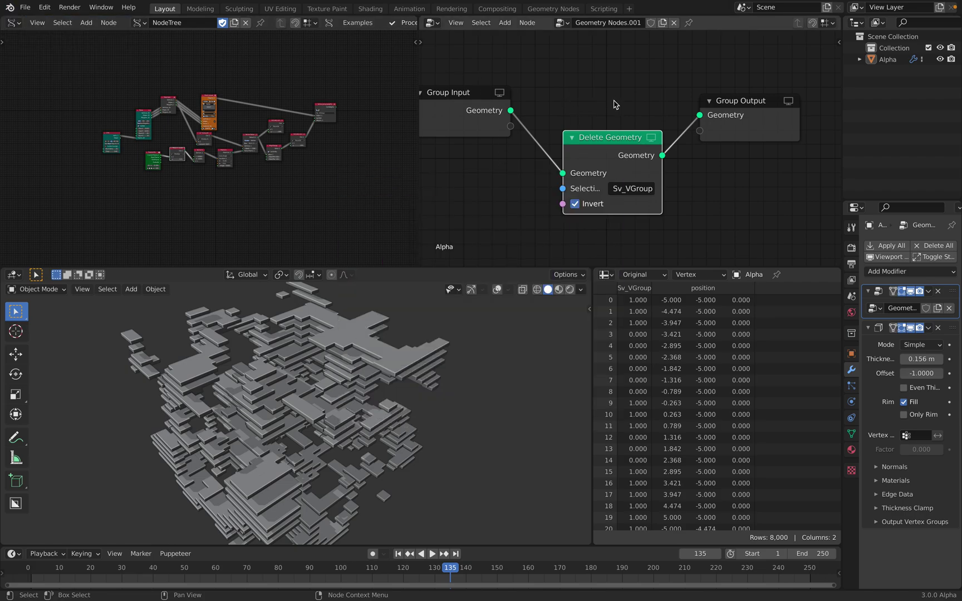
# Turn off Invert on the Delete Geometry node and move the node slightly down.
pyautogui.moveTo(630, 127); pyautogui.dragTo(647, 120, button='middle')
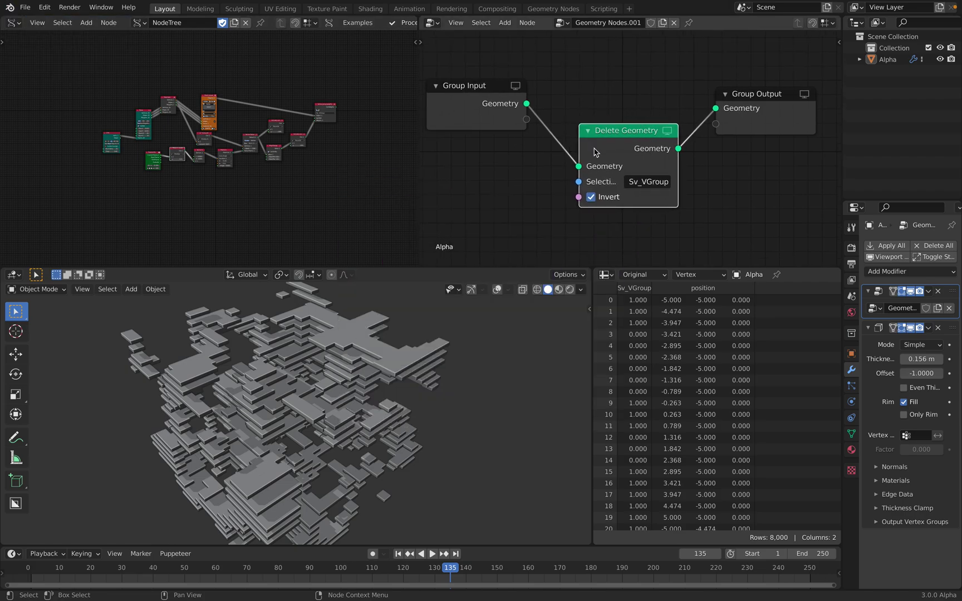
pyautogui.click(590, 196)
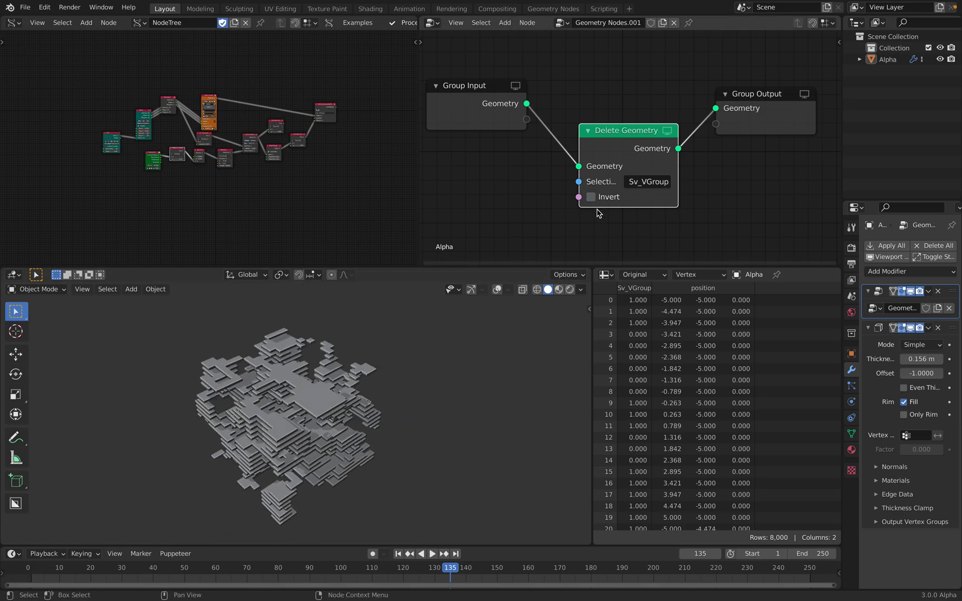
pyautogui.click(591, 197)
pyautogui.click(592, 198)
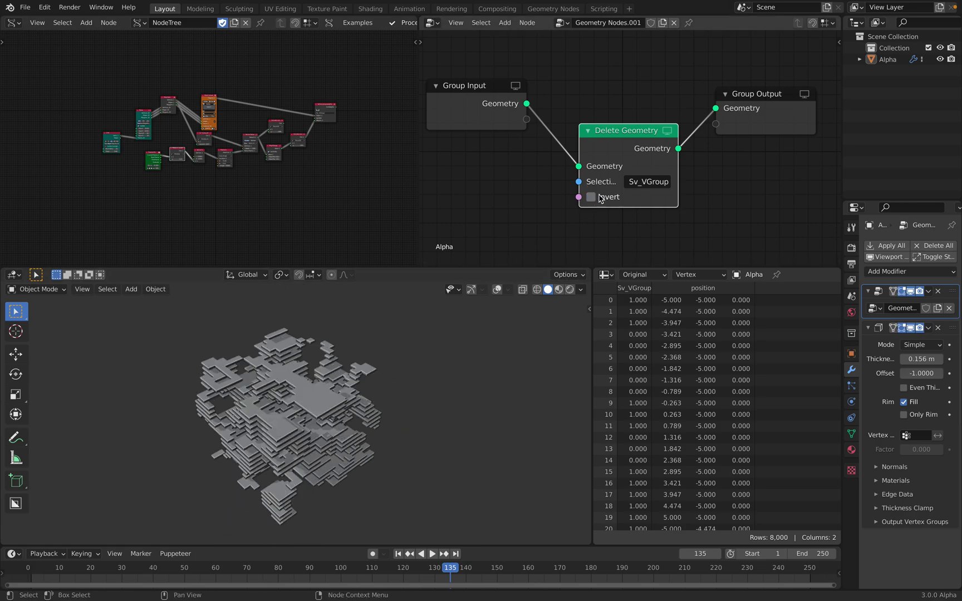
pyautogui.moveTo(621, 155); pyautogui.dragTo(625, 167)
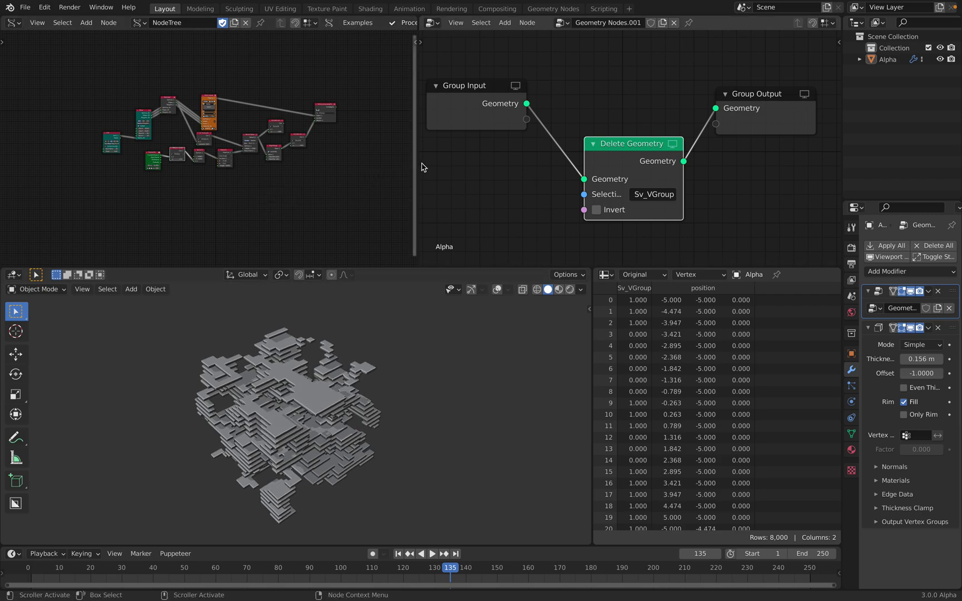
# Widen the editor showing the NodeTree node tree and move its orange mesh viewer node slightly up.
pyautogui.moveTo(418, 159); pyautogui.dragTo(440, 162)
pyautogui.scroll(3, 399, 170)
pyautogui.scroll(-2, 389, 163)
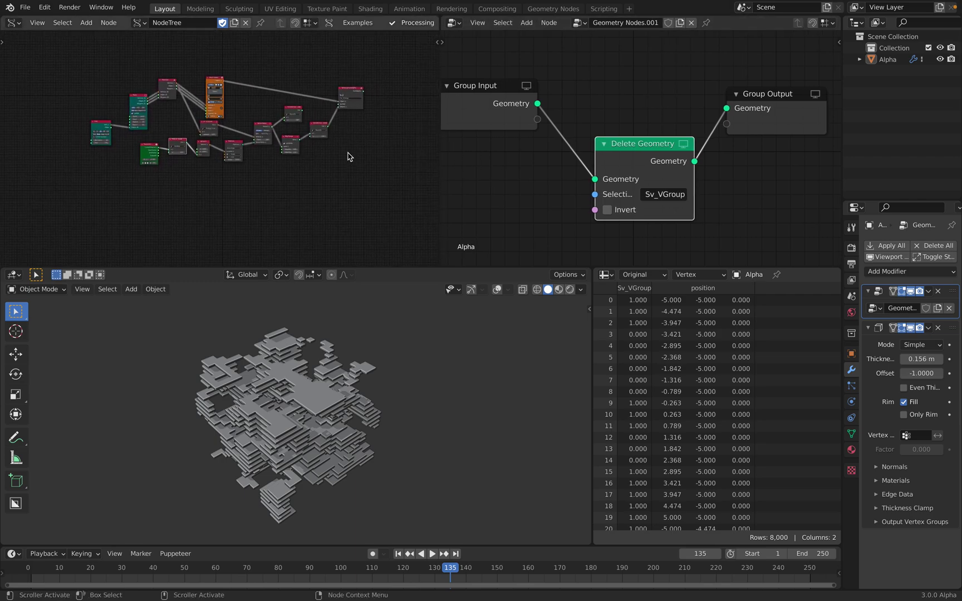
pyautogui.scroll(3, 352, 167)
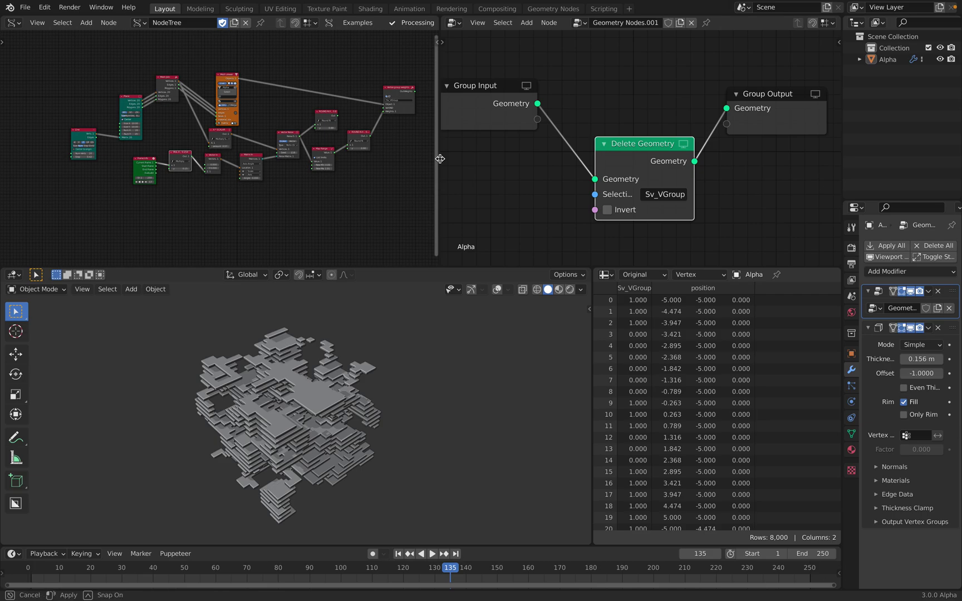
pyautogui.moveTo(437, 162); pyautogui.dragTo(509, 162)
pyautogui.scroll(3, 248, 120)
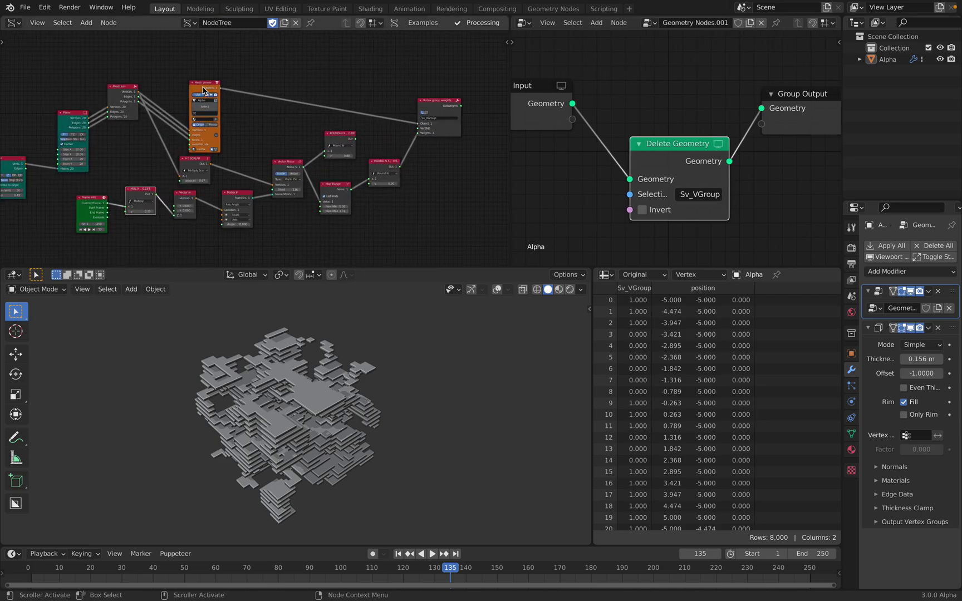
pyautogui.moveTo(204, 89); pyautogui.dragTo(197, 72)
pyautogui.moveTo(192, 74); pyautogui.dragTo(235, 76, button='middle')
# Play the animation up to frame 200 and enlarge the timeline.
pyautogui.press('space')
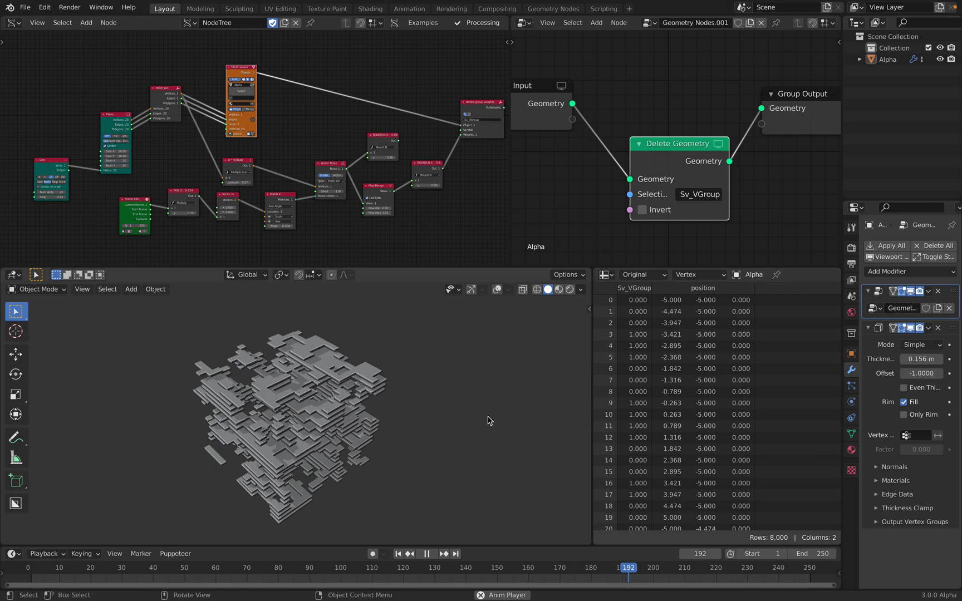
pyautogui.press('space')
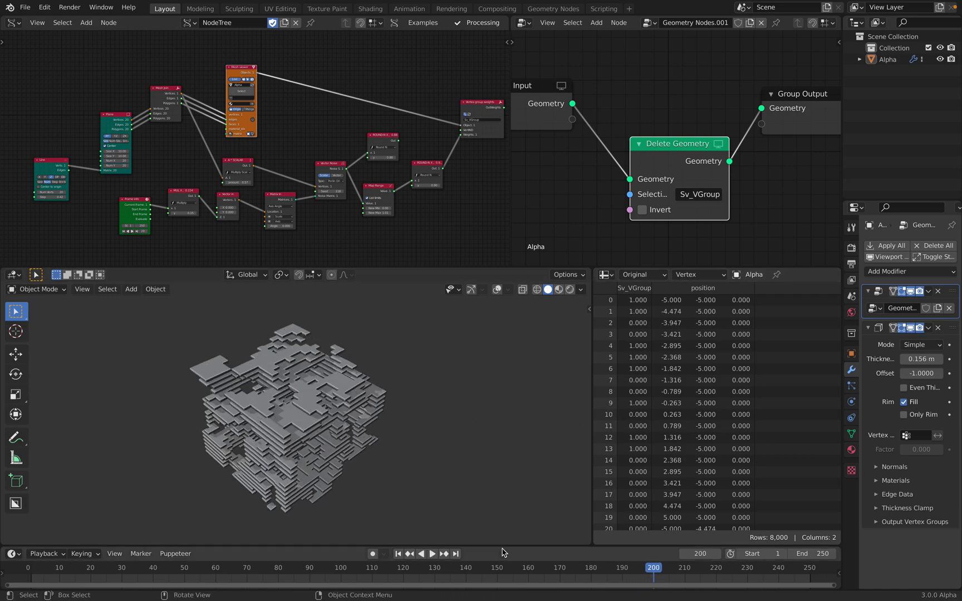
pyautogui.moveTo(502, 545); pyautogui.dragTo(504, 515)
pyautogui.moveTo(355, 371); pyautogui.dragTo(329, 354, button='middle')
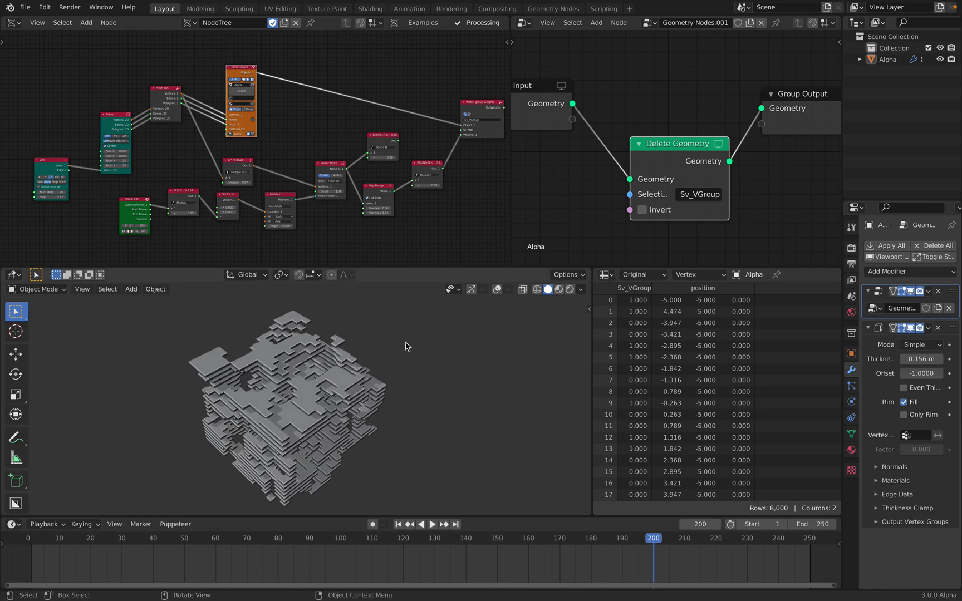
# Remove the thickness modifier below the geometry nodes modifier and play the animation up to frame 220.
pyautogui.click(940, 329)
pyautogui.press('space')
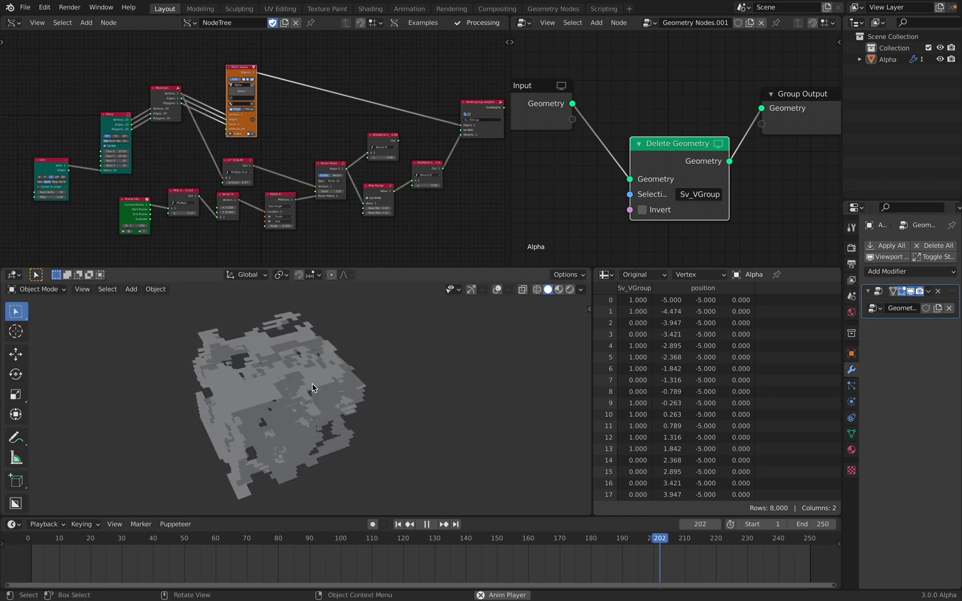
pyautogui.press('space')
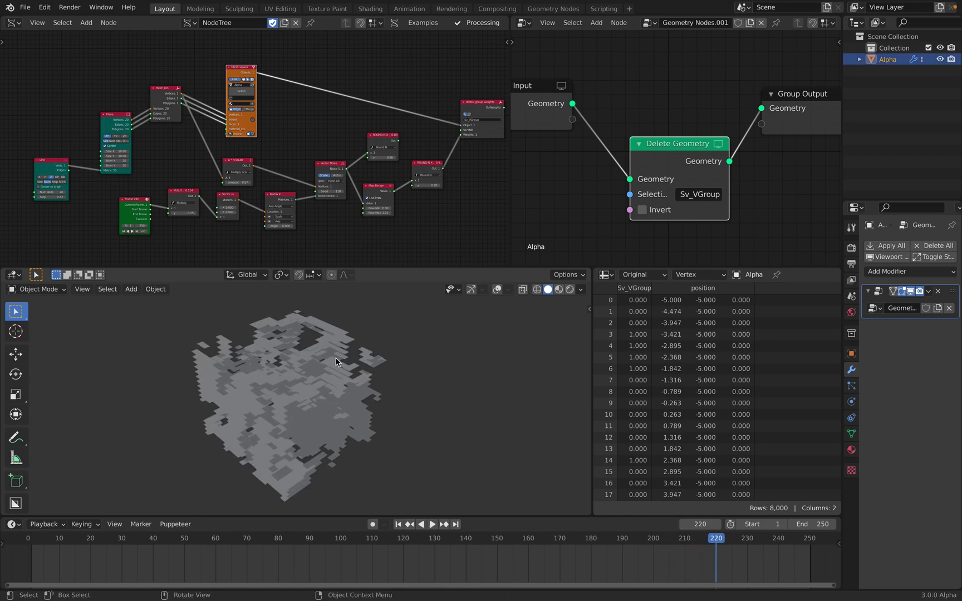
# Turn on the gizmos and overlays in the 3D viewport.
pyautogui.click(471, 289)
pyautogui.click(497, 289)
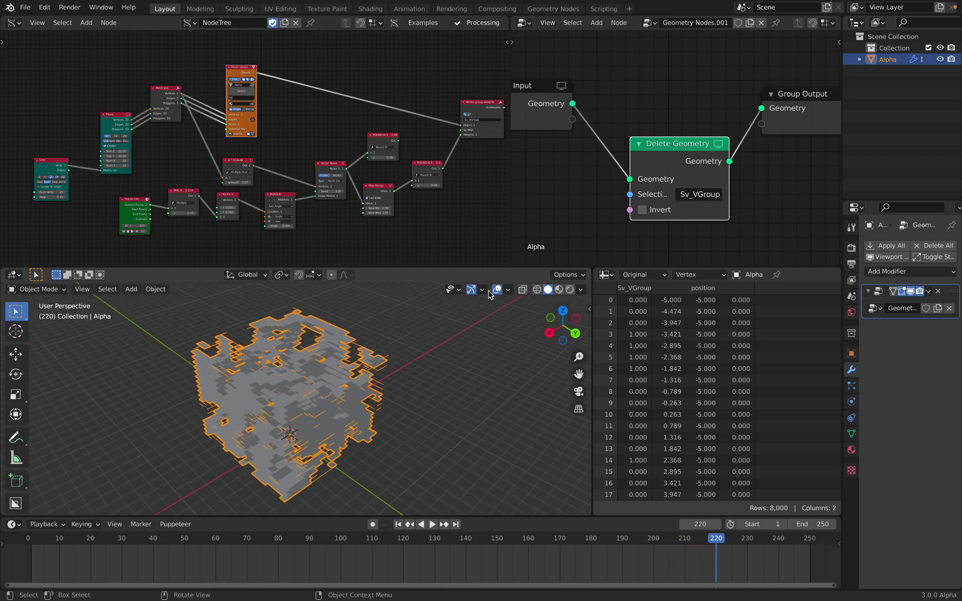
pyautogui.moveTo(340, 334); pyautogui.dragTo(333, 345, button='middle')
pyautogui.scroll(-2, 231, 135)
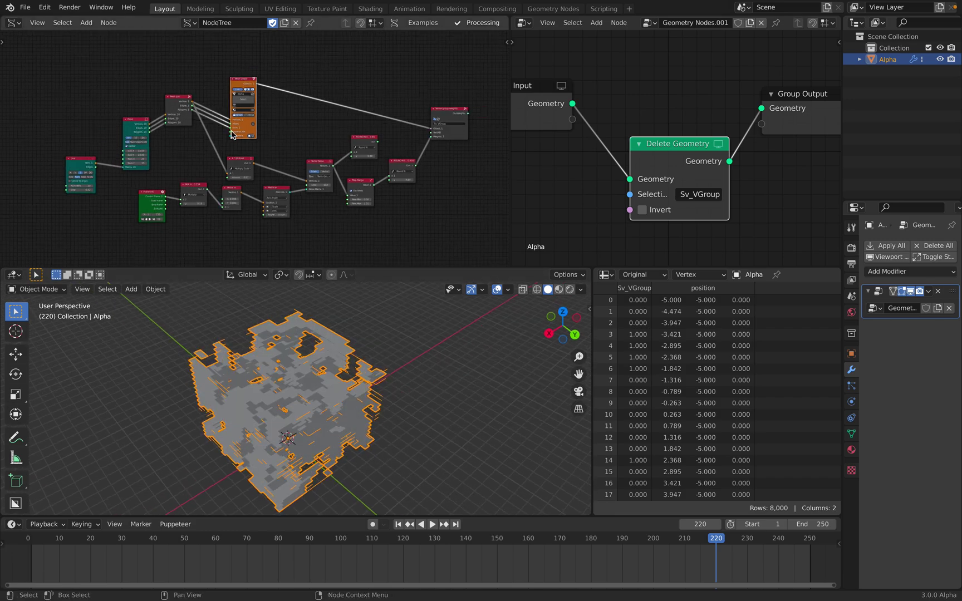
# Switch the Alpha object from Object Mode to Weight Paint mode.
pyautogui.moveTo(290, 161); pyautogui.dragTo(243, 153, button='middle')
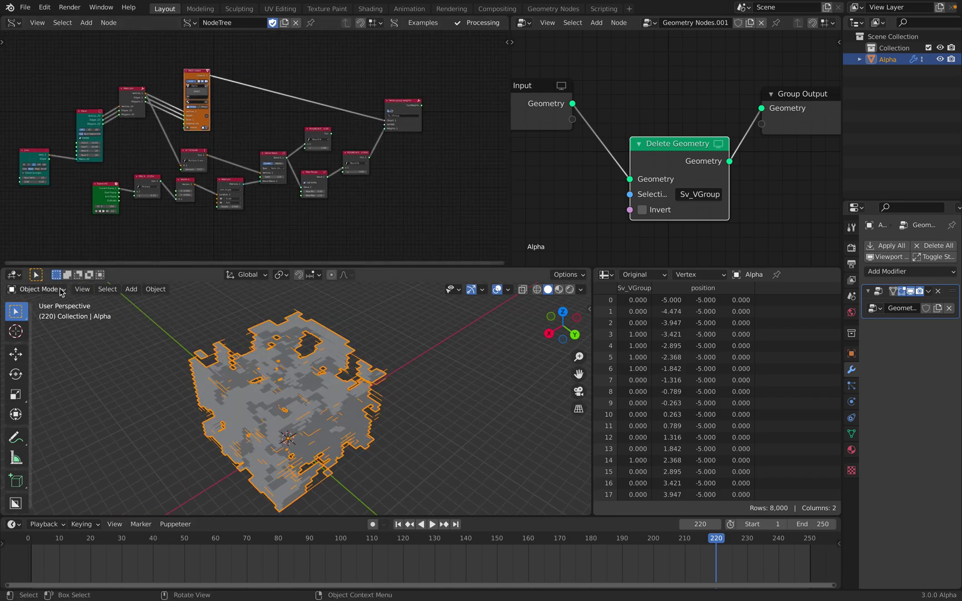
pyautogui.click(37, 289)
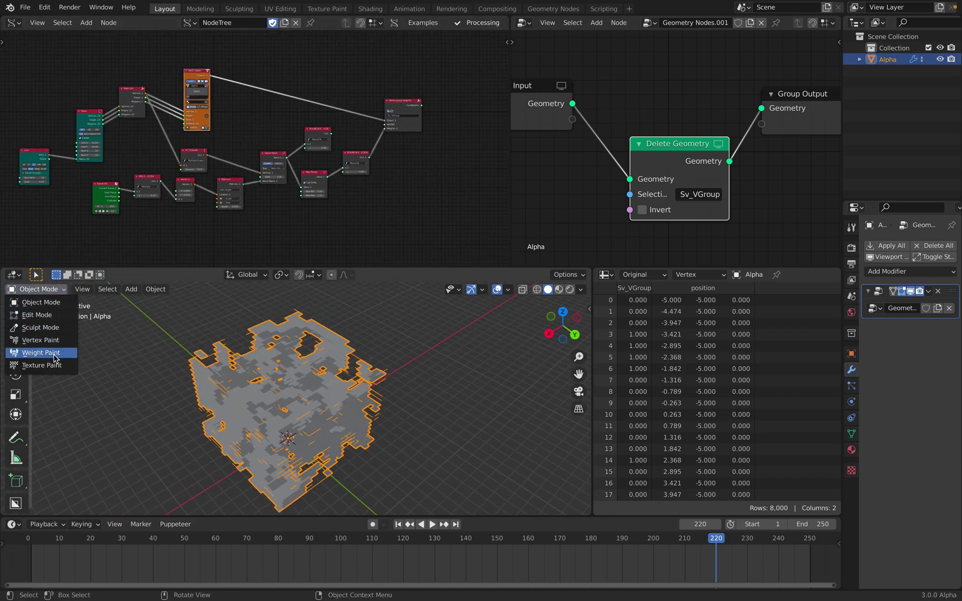
pyautogui.click(54, 358)
pyautogui.moveTo(319, 374); pyautogui.dragTo(319, 374, button='middle')
# Toggle muting of the Delete Geometry node, leave it muted, and play the animation to watch the vertex weights change.
pyautogui.moveTo(665, 152); pyautogui.dragTo(664, 146)
pyautogui.press('m')
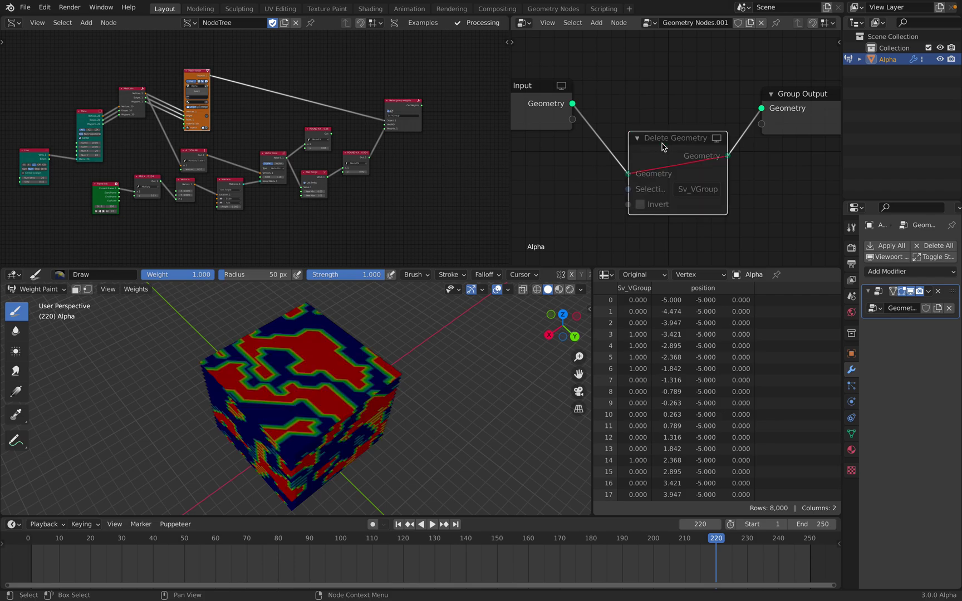
pyautogui.press('m')
pyautogui.press('m')
pyautogui.press('m')
pyautogui.press('m')
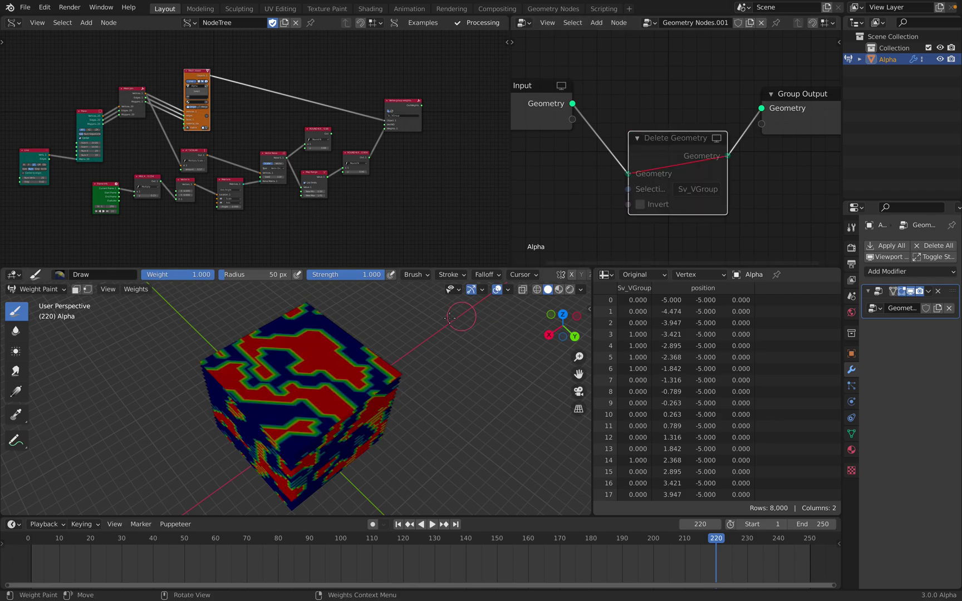
pyautogui.press('space')
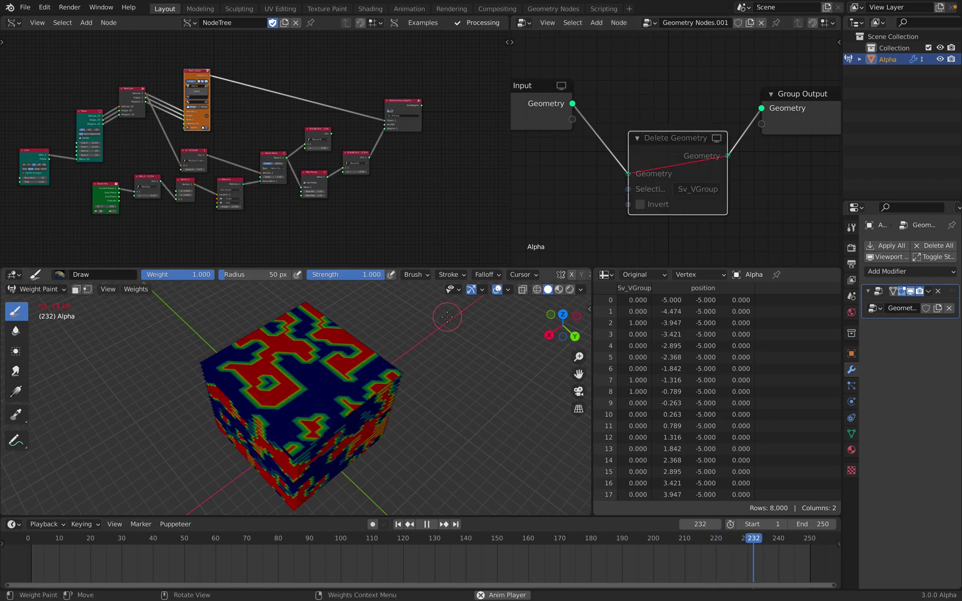
# Set the y factor of the Multiply node fed by Frame info to about 0.17.
pyautogui.scroll(3, 210, 135)
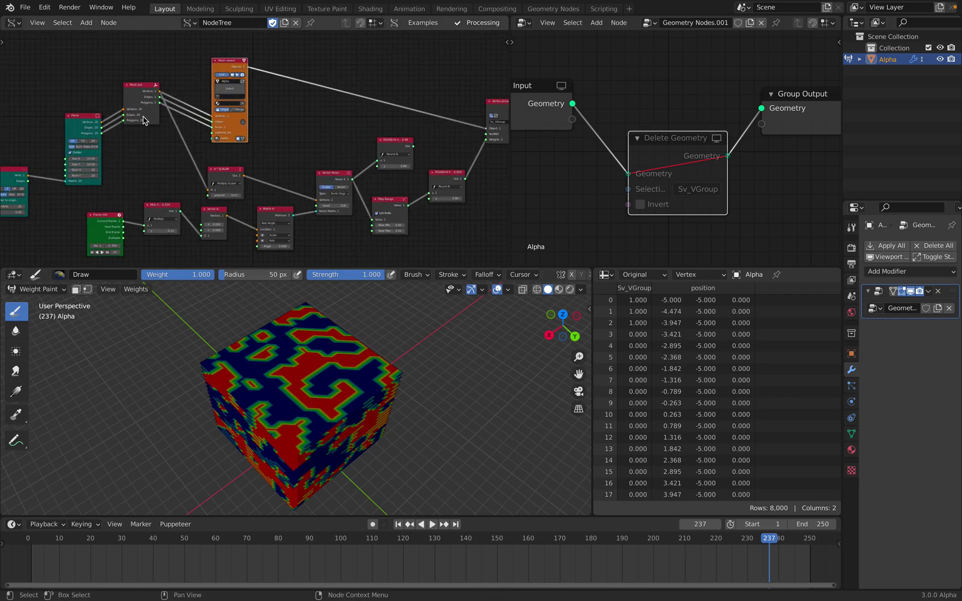
pyautogui.moveTo(210, 134); pyautogui.dragTo(198, 90, button='middle')
pyautogui.scroll(3, 218, 137)
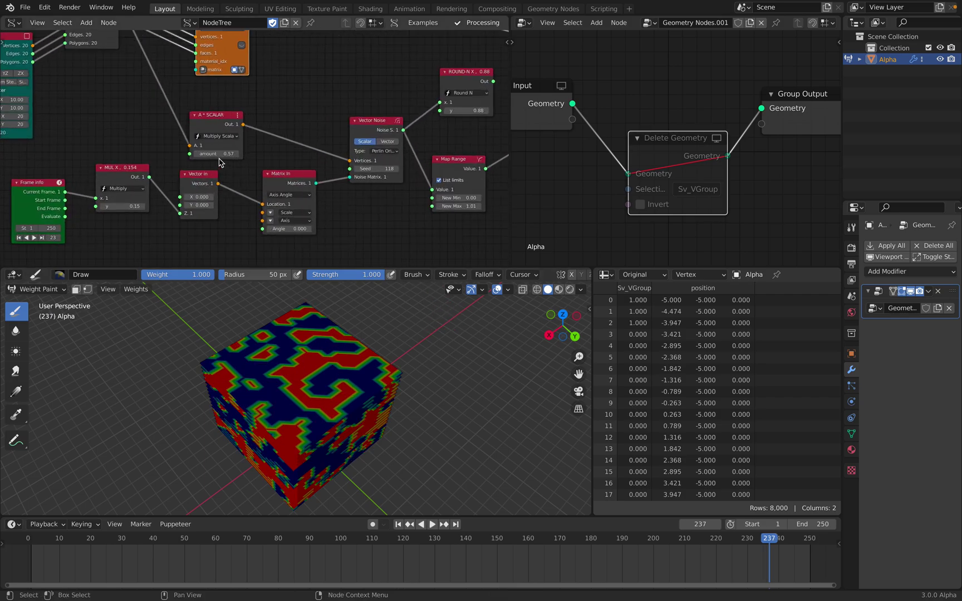
pyautogui.moveTo(138, 195); pyautogui.dragTo(195, 186, button='middle')
pyautogui.moveTo(181, 196); pyautogui.dragTo(197, 196)
pyautogui.press('1')
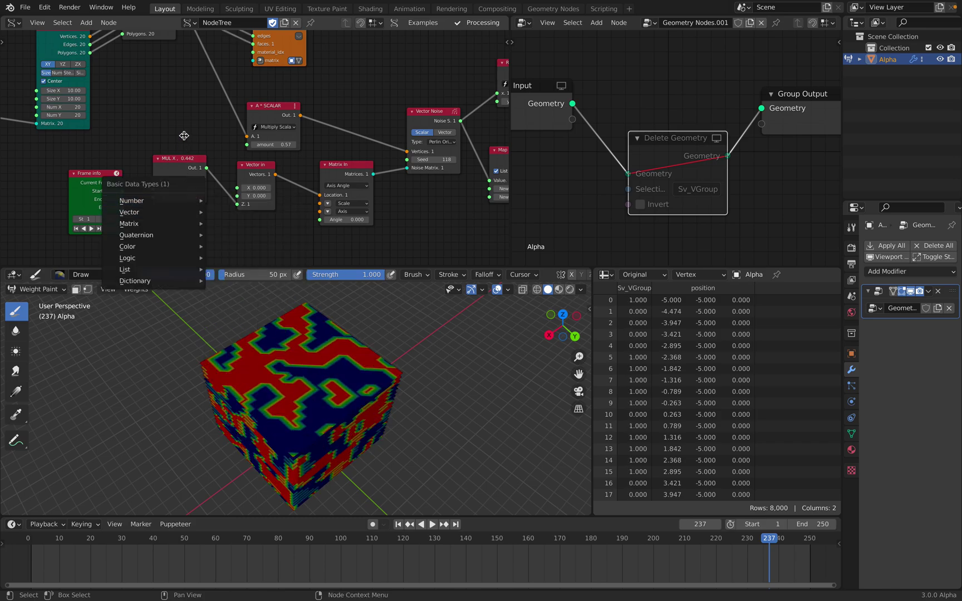
pyautogui.press('Escape')
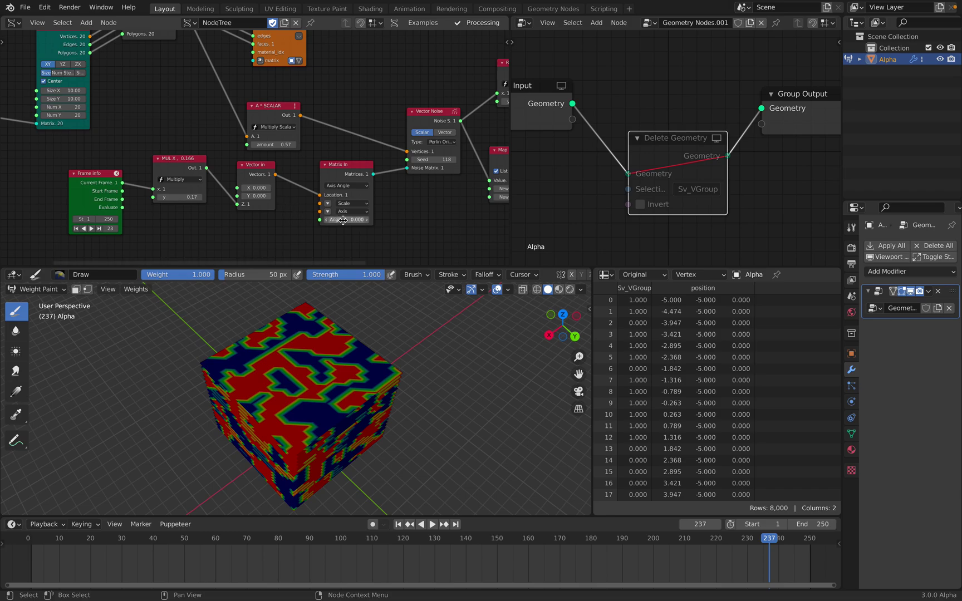
# Set the A * SCALAR node's amount to 0.18 and play the animation until frame 31.
pyautogui.moveTo(174, 180); pyautogui.dragTo(275, 193, button='middle')
pyautogui.moveTo(215, 194); pyautogui.dragTo(212, 204)
pyautogui.keyDown('ctrl'); pyautogui.hscroll(5, 228, 179); pyautogui.keyUp('ctrl')
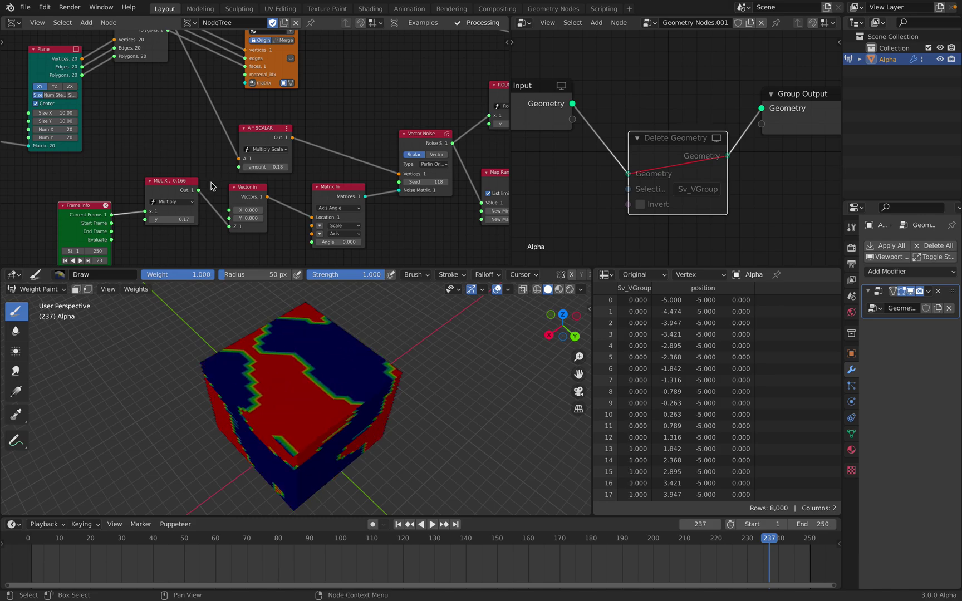
pyautogui.keyDown('ctrl'); pyautogui.hscroll(-2, 182, 210); pyautogui.keyUp('ctrl')
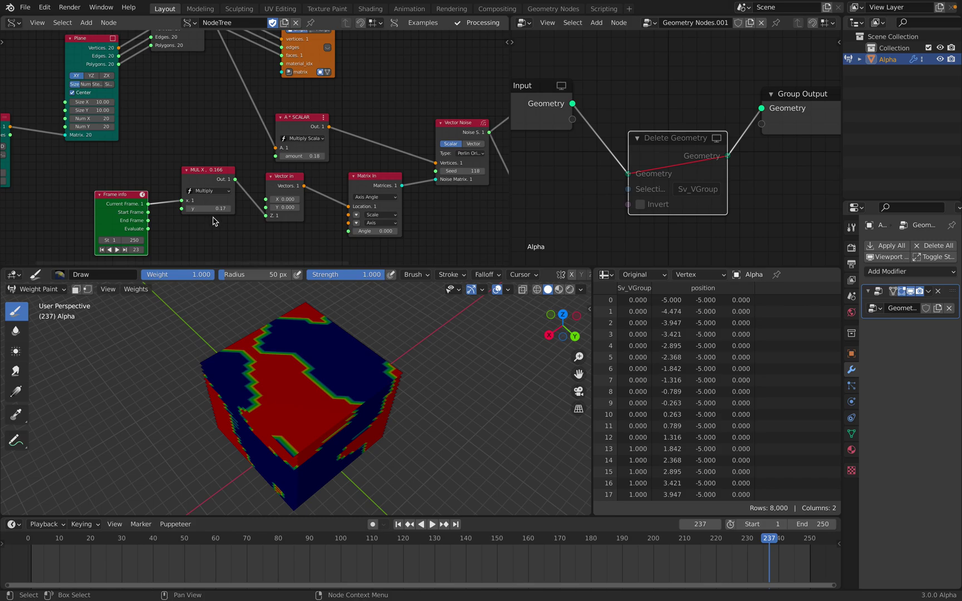
pyautogui.press('space')
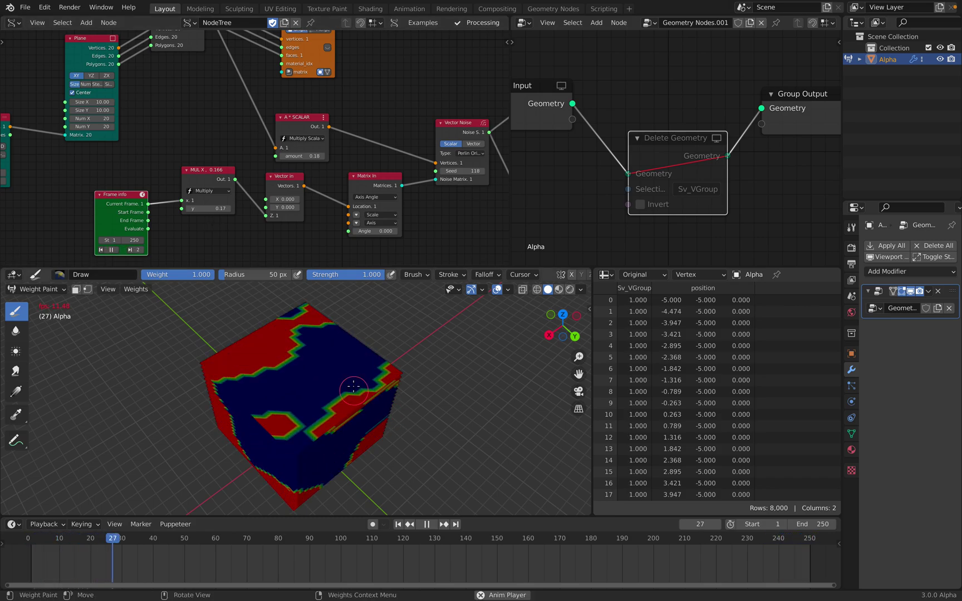
pyautogui.press('space')
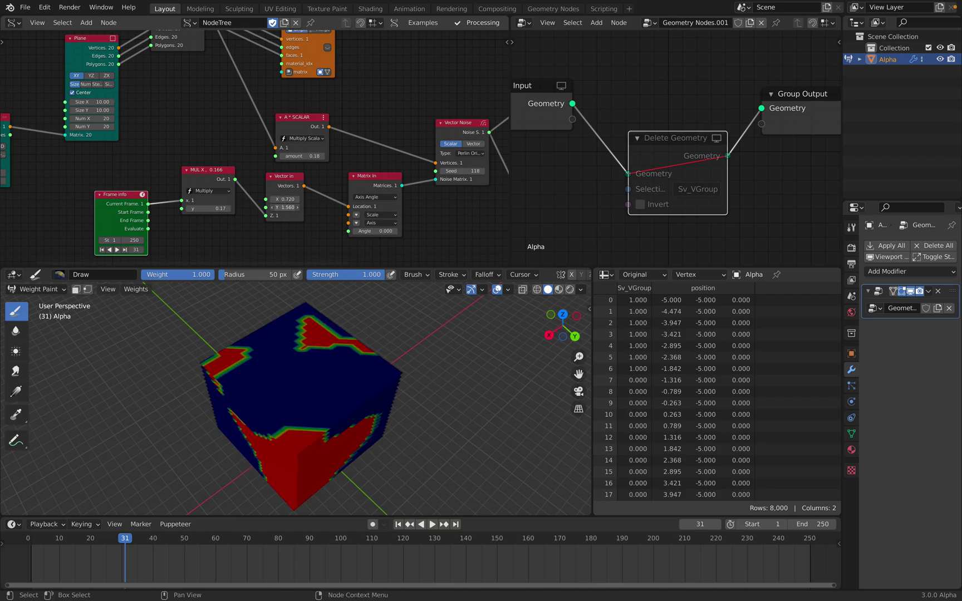
# Set the Vector in node to X 0.72 and Y 1.2, and the A * SCALAR amount to 0.31.
pyautogui.moveTo(284, 207)
pyautogui.mouseDown()
pyautogui.moveTo(306, 207)
pyautogui.moveTo(264, 207)
pyautogui.moveTo(250, 230)
pyautogui.moveTo(329, 216)
pyautogui.moveTo(254, 201)
pyautogui.moveTo(266, 216)
pyautogui.mouseUp()
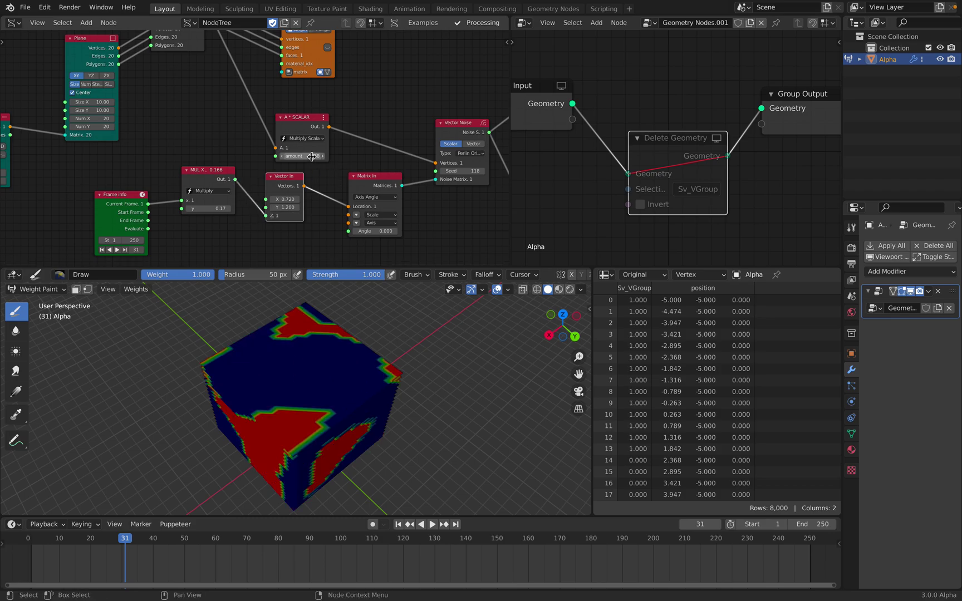
pyautogui.moveTo(312, 156)
pyautogui.mouseDown()
pyautogui.moveTo(337, 156)
pyautogui.moveTo(293, 156)
pyautogui.mouseUp()
# Set both Num X and Num Y of the Plane node to 40.
pyautogui.moveTo(179, 117); pyautogui.dragTo(233, 144, button='middle')
pyautogui.scroll(2, 228, 146)
pyautogui.scroll(1, 232, 145)
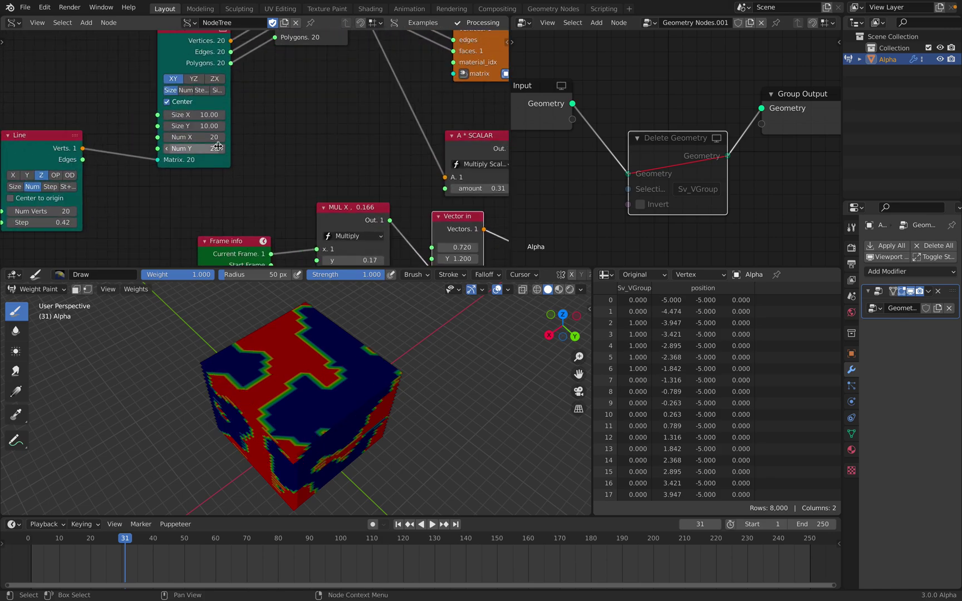
pyautogui.click(207, 137)
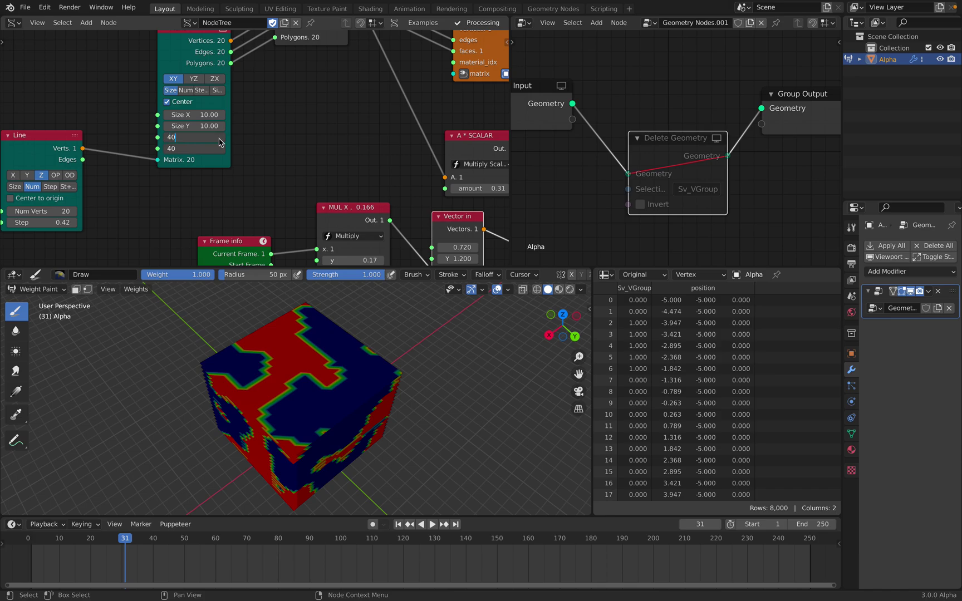
pyautogui.press('Return')
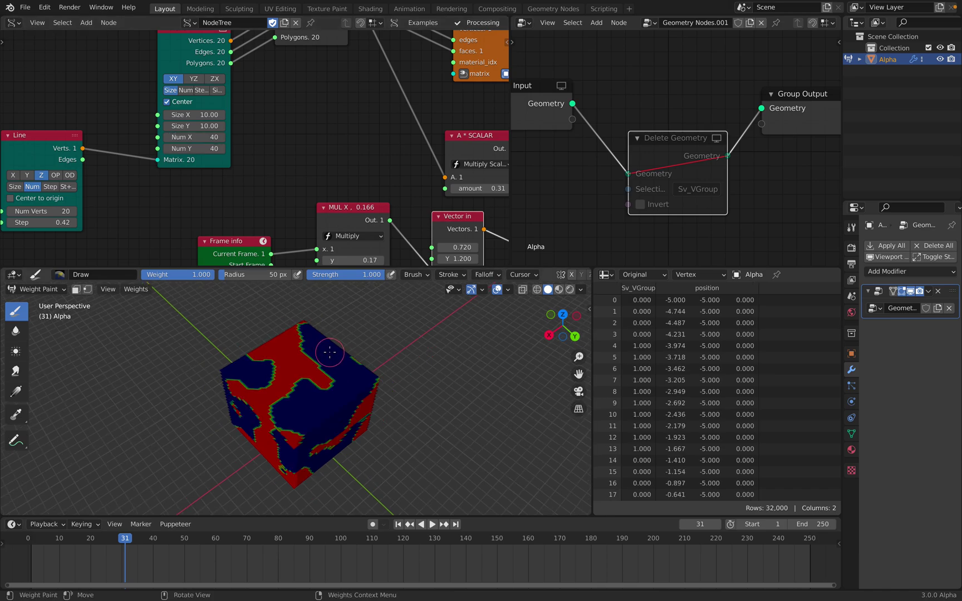
# Play the animation to frame 39 to examine how the vertex group weights evolve on the cube.
pyautogui.press('space')
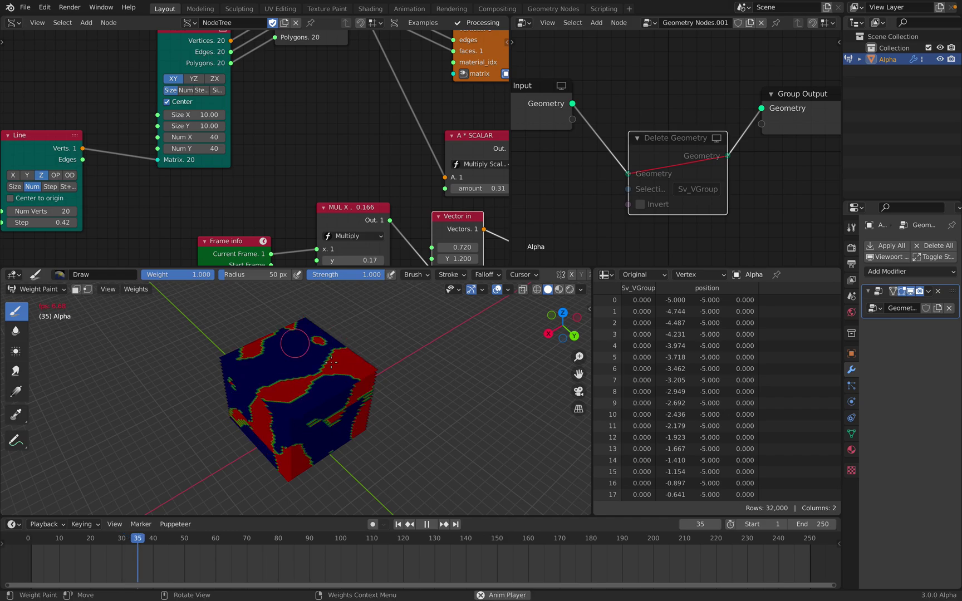
pyautogui.press('space')
pyautogui.moveTo(334, 364); pyautogui.dragTo(306, 373, button='middle')
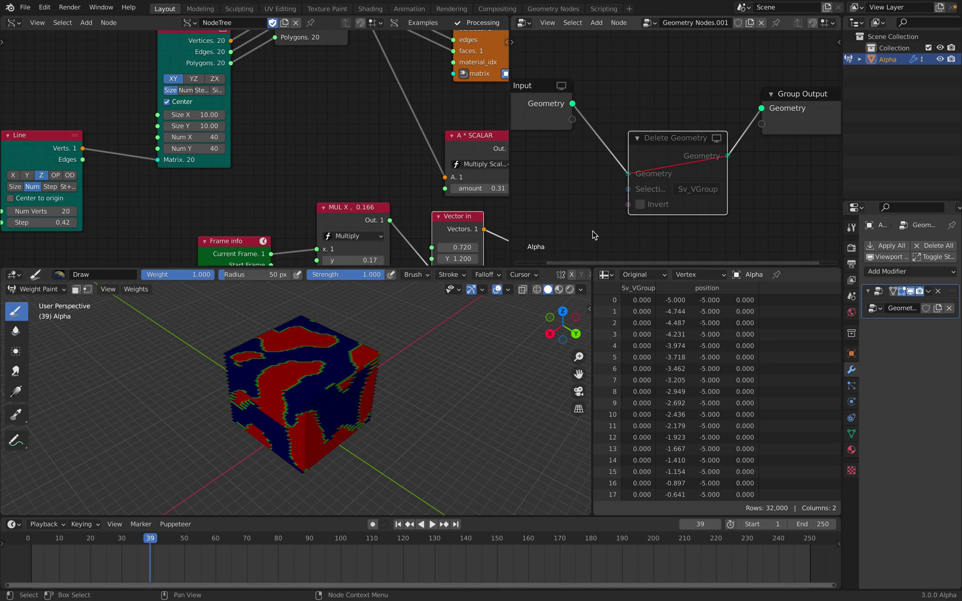
# Unmute the Delete Geometry node and switch the Alpha object to Object Mode.
pyautogui.moveTo(660, 146); pyautogui.dragTo(657, 141)
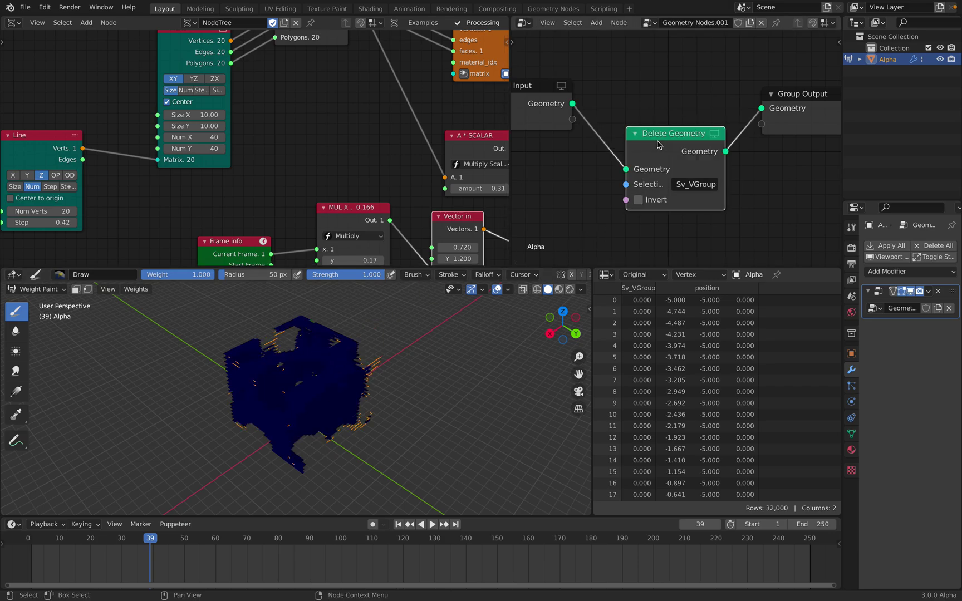
pyautogui.moveTo(401, 357); pyautogui.dragTo(436, 335, button='middle')
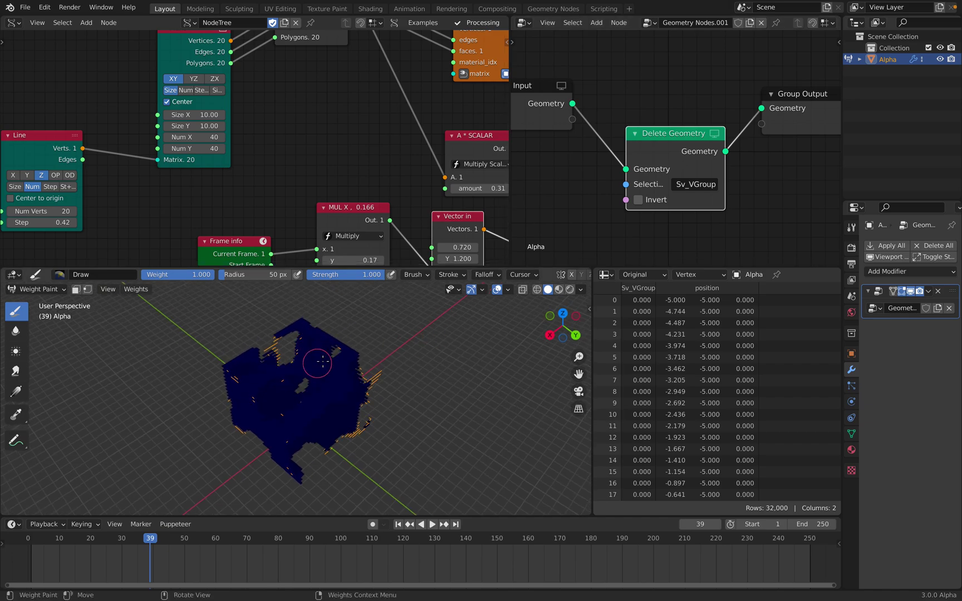
pyautogui.click(56, 289)
pyautogui.click(58, 301)
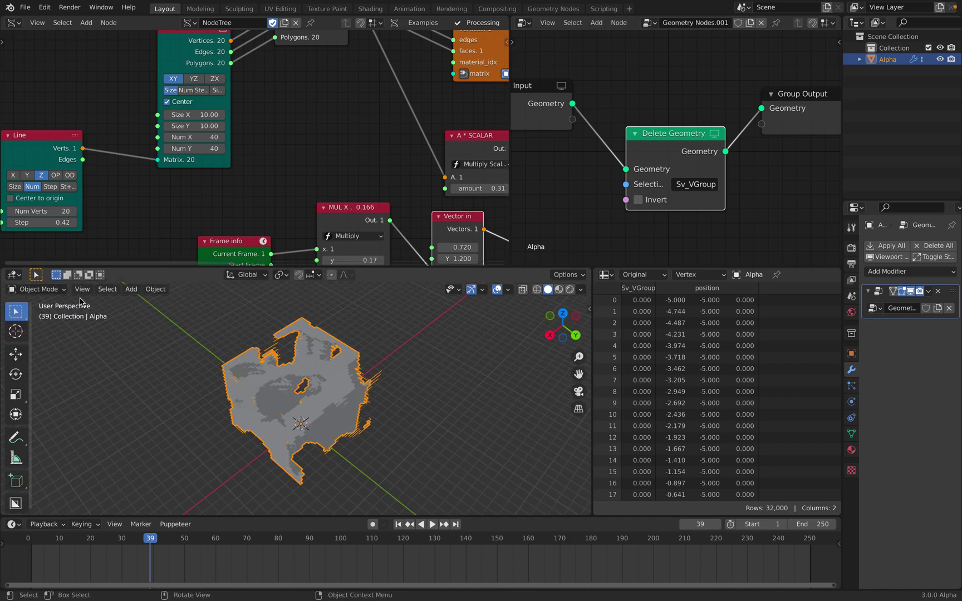
# Play the animation to frame 49 with geometry deletion active and deselect the Alpha object.
pyautogui.press('space')
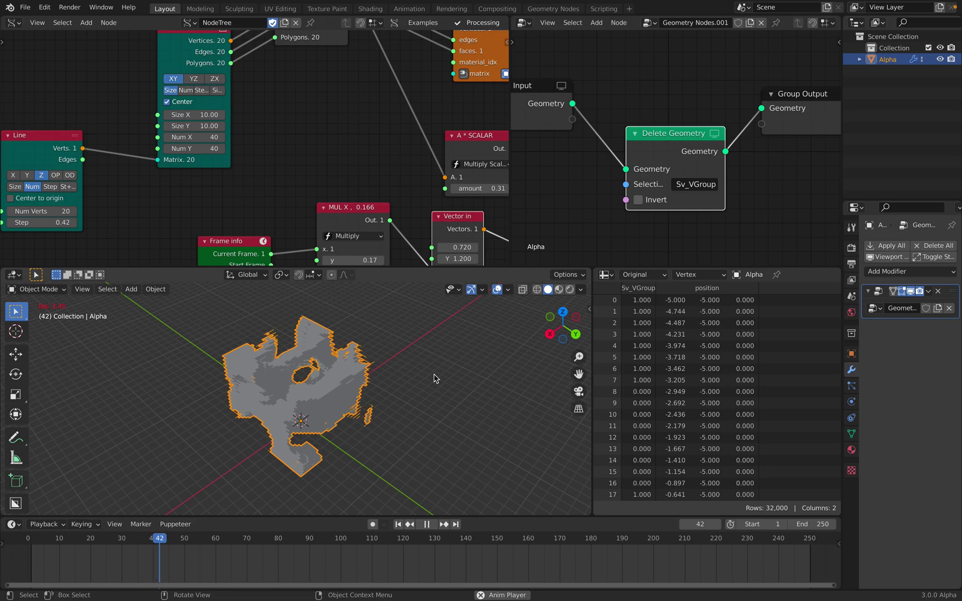
pyautogui.click(435, 378)
pyautogui.press('space')
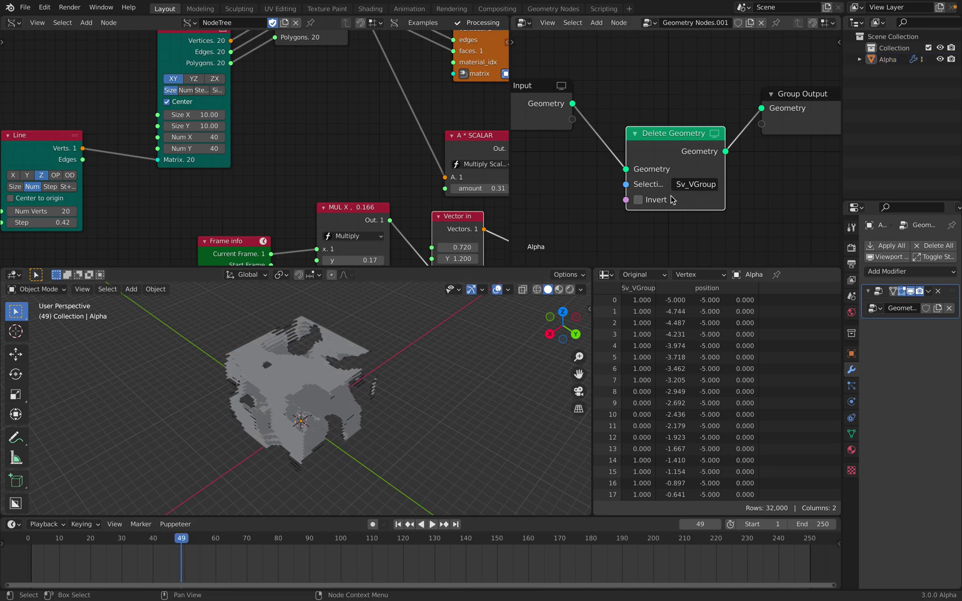
# Turn the Delete Geometry node's Invert option on and back off to compare both results.
pyautogui.click(656, 200)
pyautogui.click(656, 199)
pyautogui.click(656, 200)
pyautogui.click(655, 199)
pyautogui.click(638, 200)
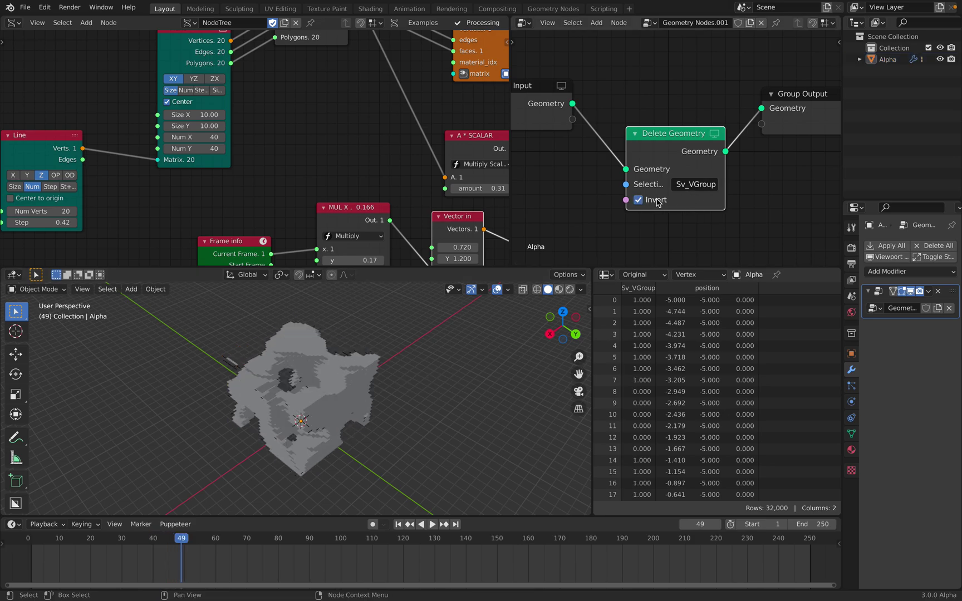
pyautogui.click(657, 200)
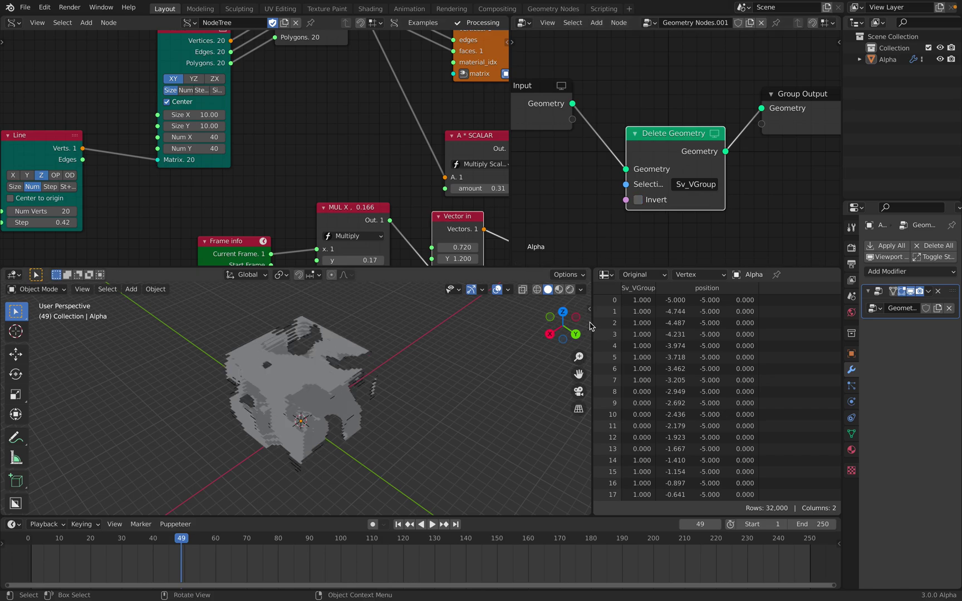
# Add a UV sphere mesh to the scene.
pyautogui.moveTo(592, 322); pyautogui.dragTo(581, 322)
pyautogui.scroll(-1, 685, 127)
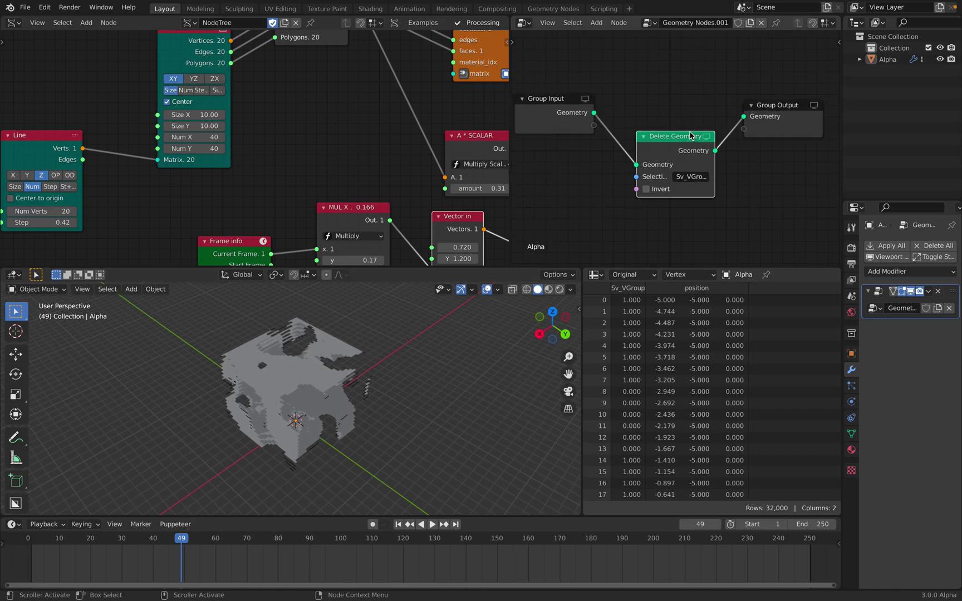
pyautogui.moveTo(647, 175); pyautogui.dragTo(652, 174, button='middle')
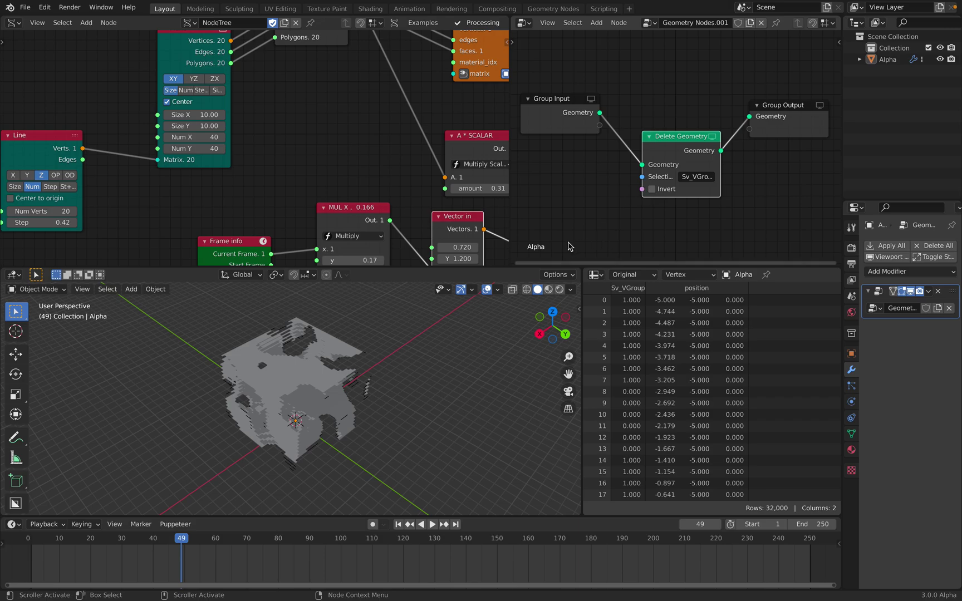
pyautogui.scroll(-2, 420, 363)
pyautogui.keyDown('shift'); pyautogui.moveTo(420, 362); pyautogui.dragTo(374, 355, button='middle'); pyautogui.keyUp('shift')
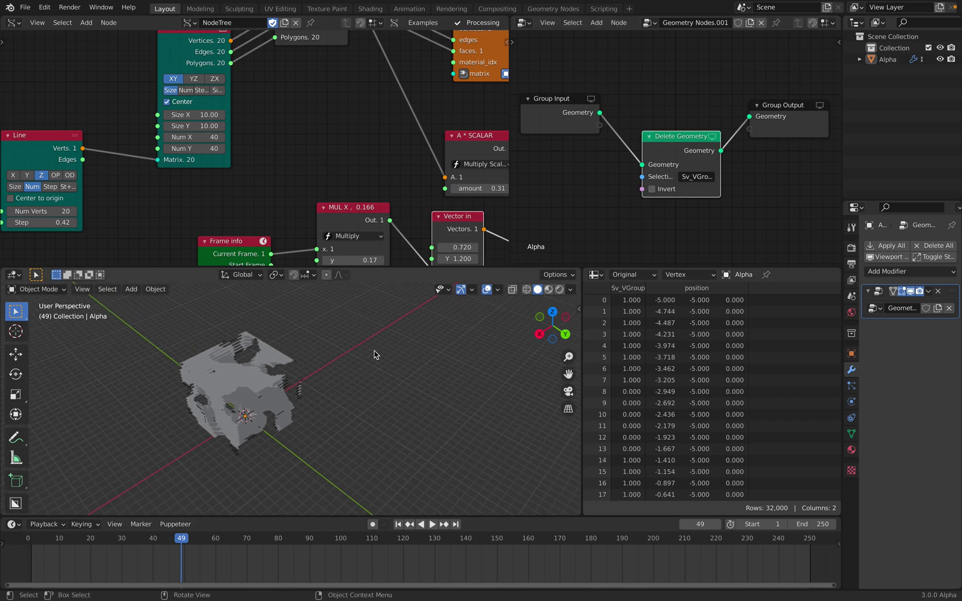
pyautogui.hotkey('shift', 'a')
pyautogui.moveTo(375, 352)
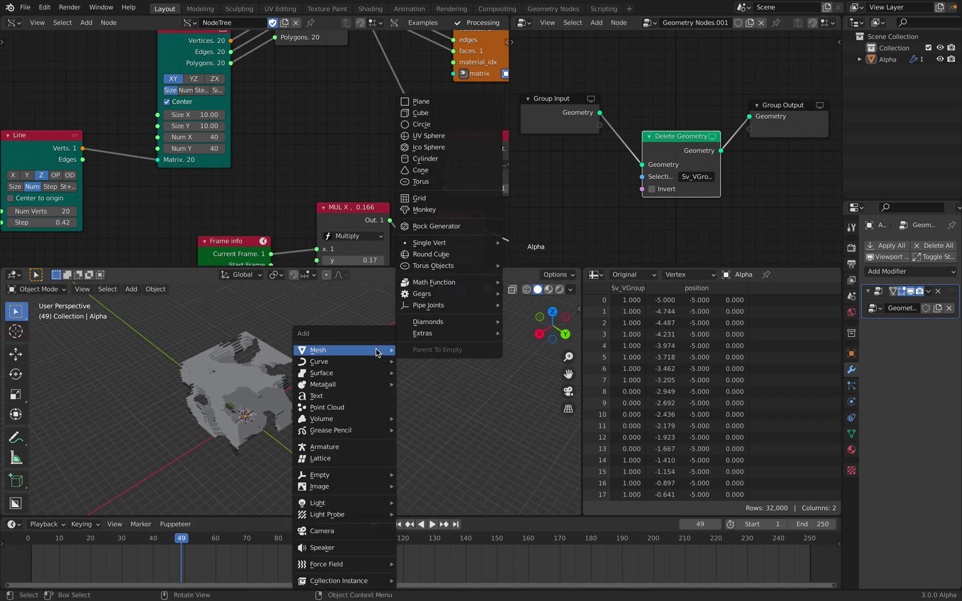
pyautogui.click(433, 138)
# Move the sphere beside the Alpha cube and enlarge it.
pyautogui.press('g')
pyautogui.click(410, 366)
pyautogui.press('s')
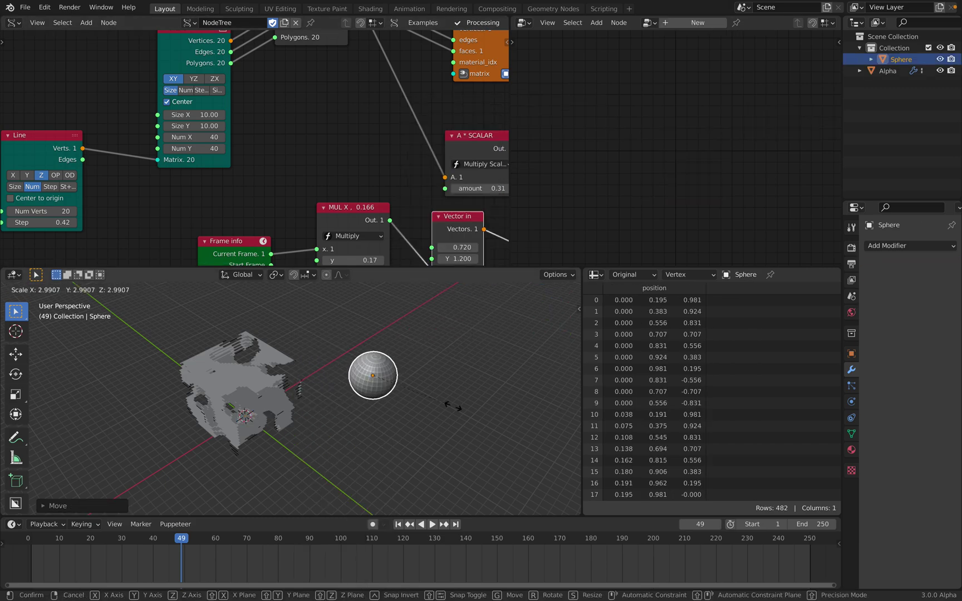
pyautogui.click(440, 402)
pyautogui.moveTo(440, 402); pyautogui.dragTo(370, 386, button='middle')
# Add a Geometry Nodes modifier to the sphere and assign it the existing Geometry Nodes.001 group.
pyautogui.click(874, 246)
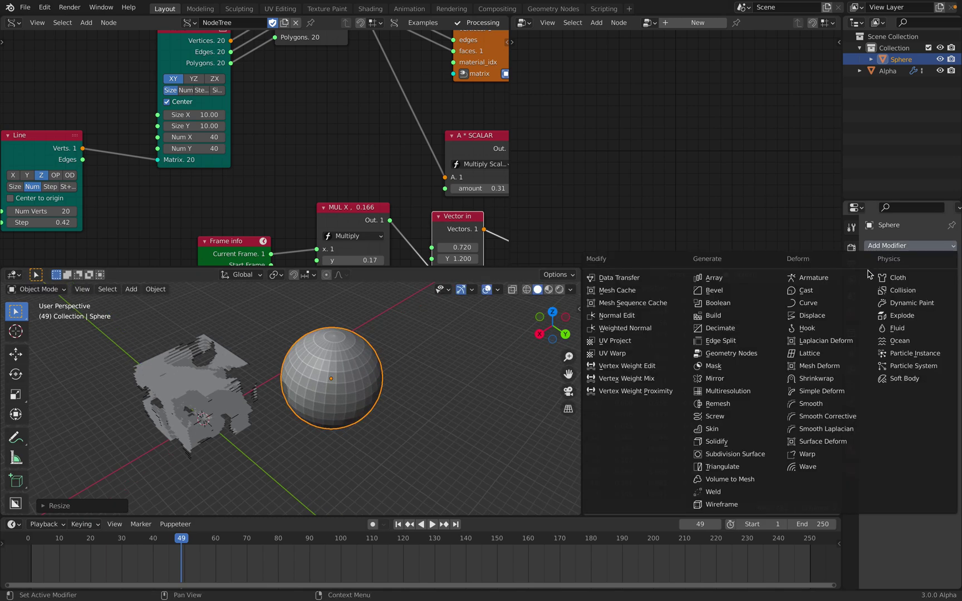
pyautogui.click(729, 353)
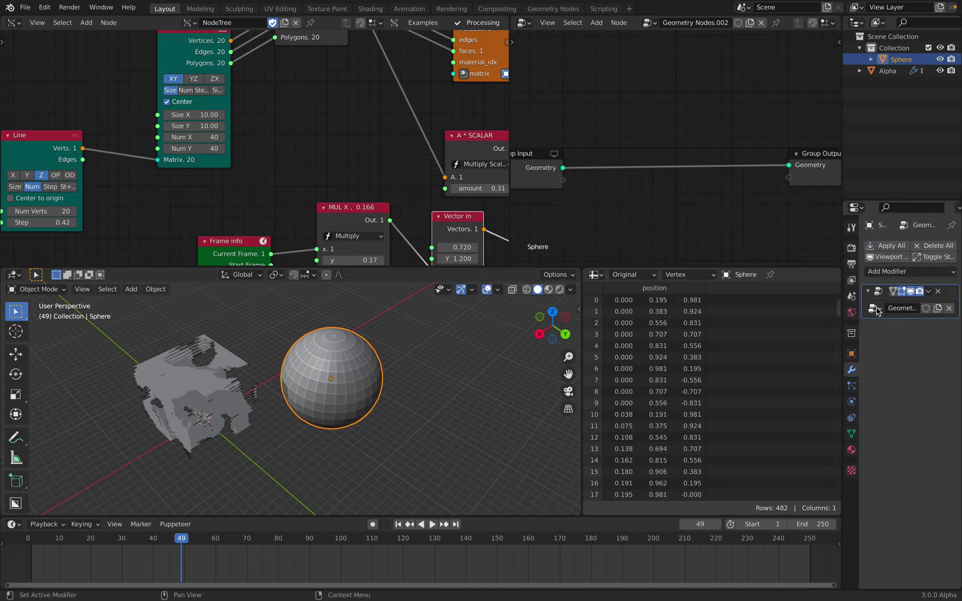
pyautogui.click(876, 308)
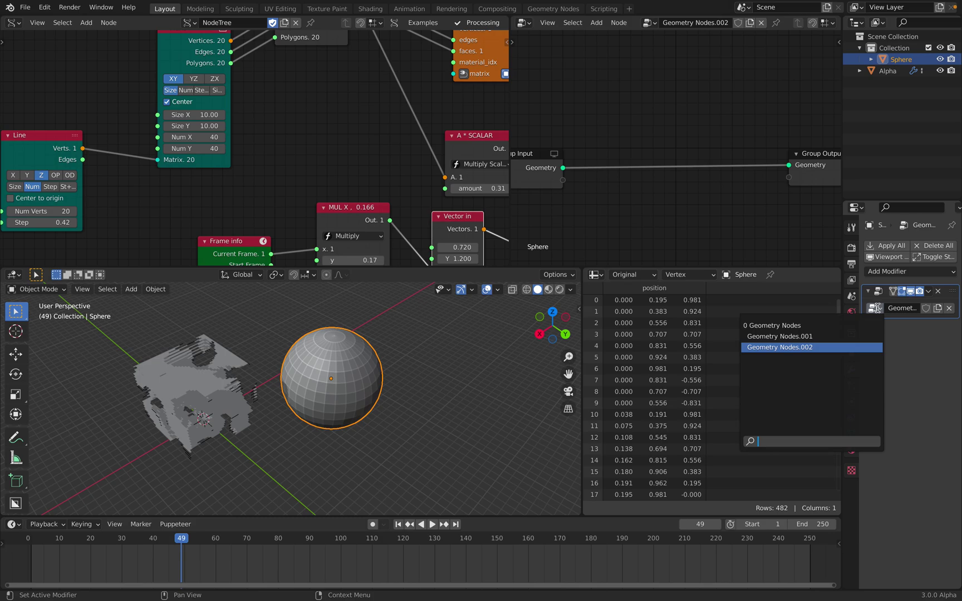
pyautogui.click(834, 330)
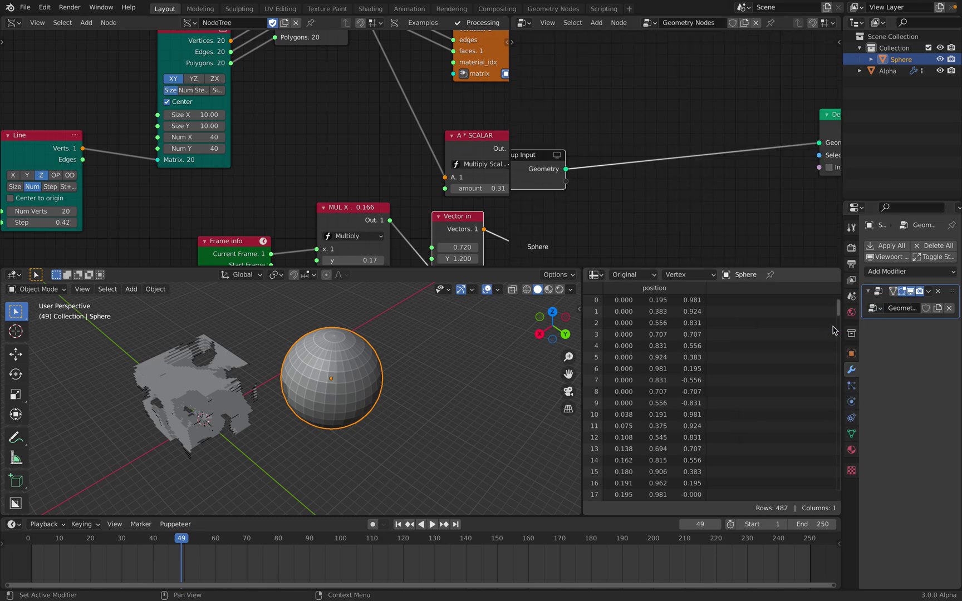
pyautogui.click(873, 310)
pyautogui.click(850, 338)
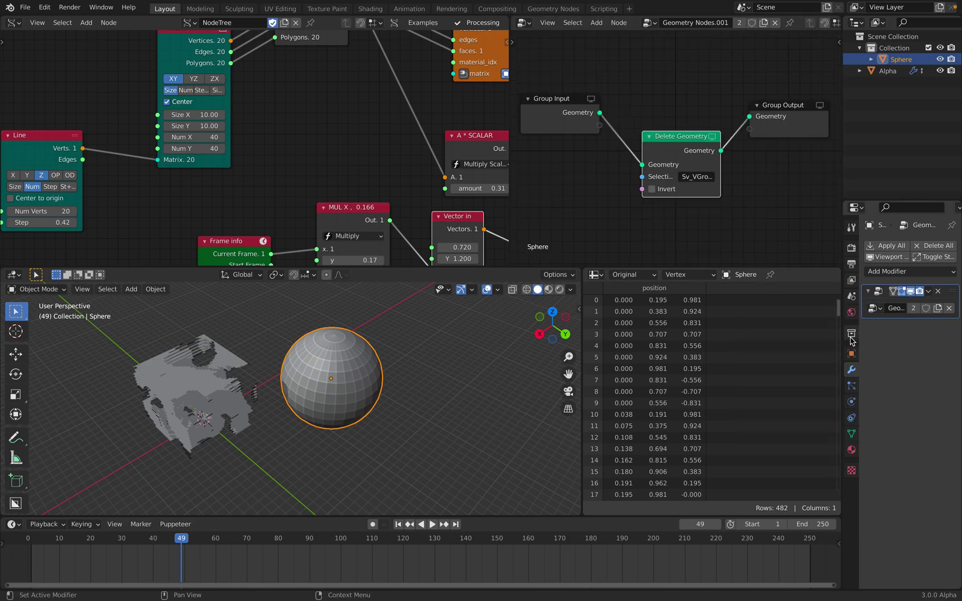
# Widen the Delete Geometry node so its Selection field is fully readable.
pyautogui.press('Home')
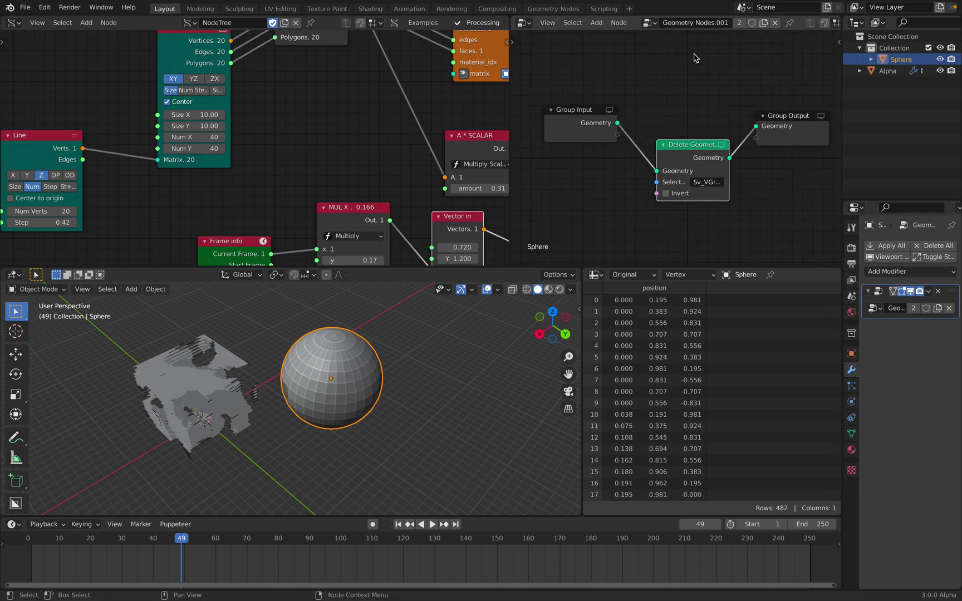
pyautogui.moveTo(320, 365); pyautogui.dragTo(352, 361, button='middle')
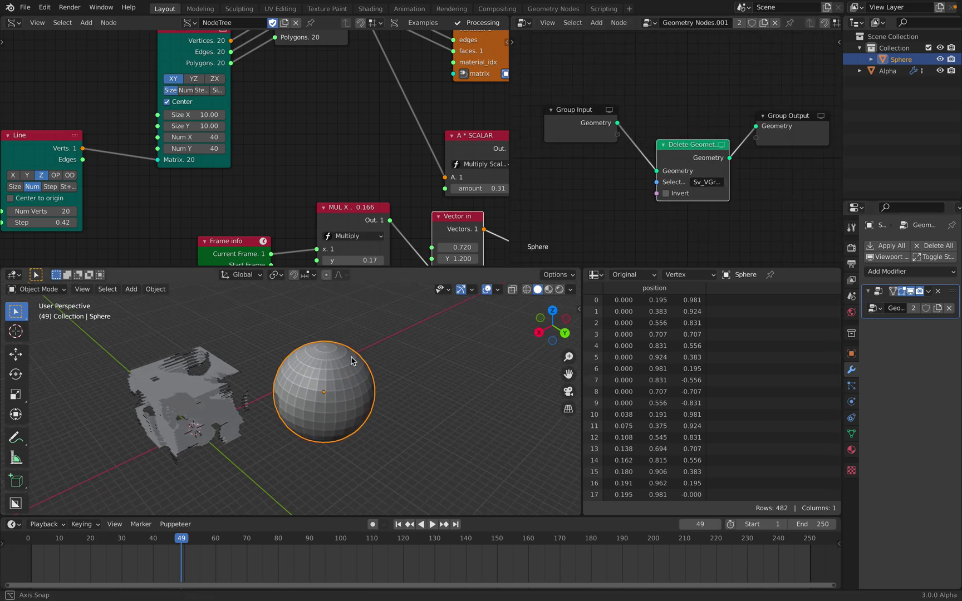
pyautogui.moveTo(694, 151); pyautogui.dragTo(746, 166)
pyautogui.moveTo(690, 186)
pyautogui.mouseDown(button='middle')
pyautogui.moveTo(657, 182)
pyautogui.moveTo(691, 187)
pyautogui.mouseUp(button='middle')
# Assign the faces of the sphere's upper half to a new vertex group in Edit Mode and return to Object Mode.
pyautogui.moveTo(345, 384); pyautogui.dragTo(323, 379, button='middle')
pyautogui.press('Tab')
pyautogui.click(301, 369)
pyautogui.moveTo(267, 345); pyautogui.dragTo(364, 406)
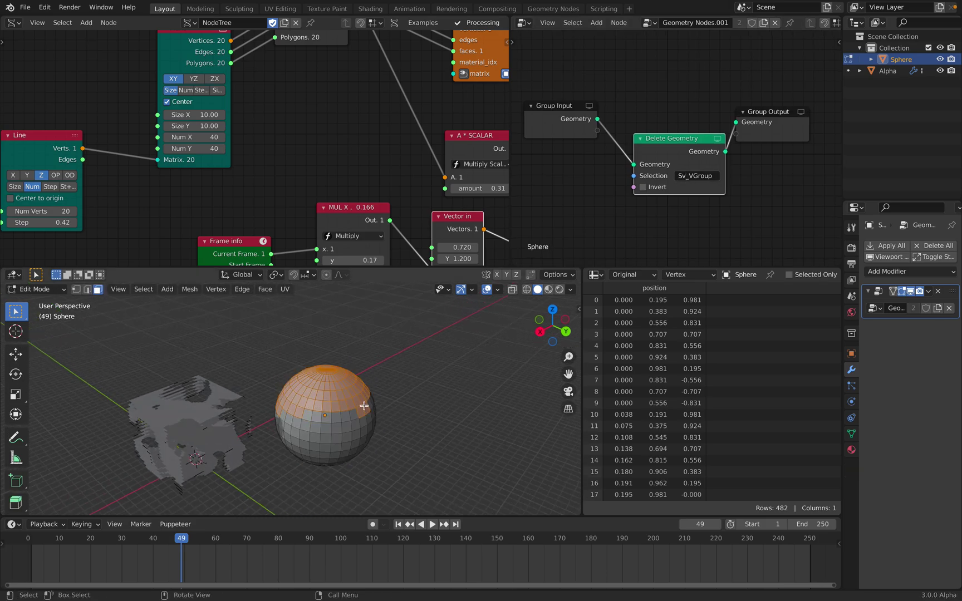
pyautogui.click(851, 434)
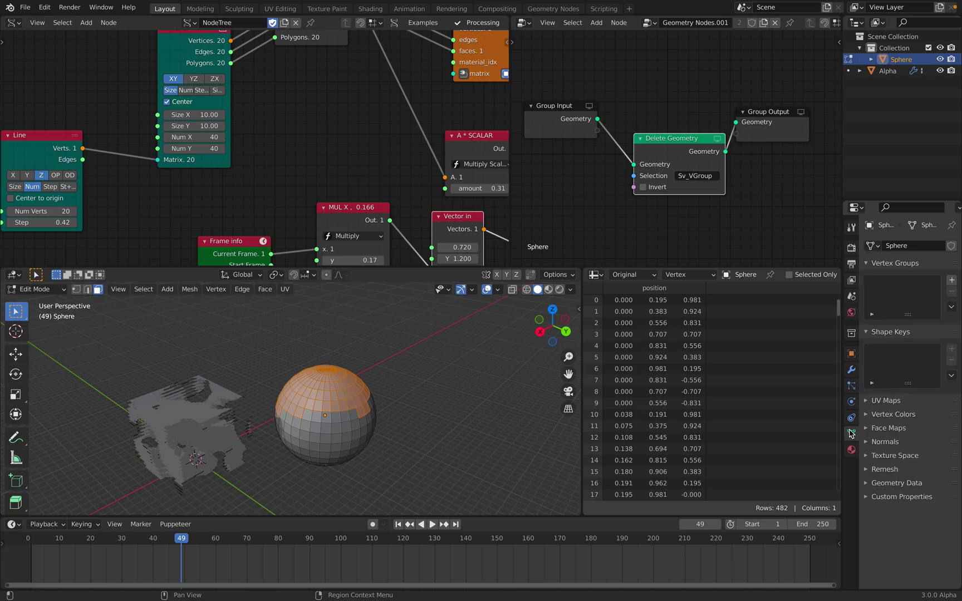
pyautogui.click(951, 281)
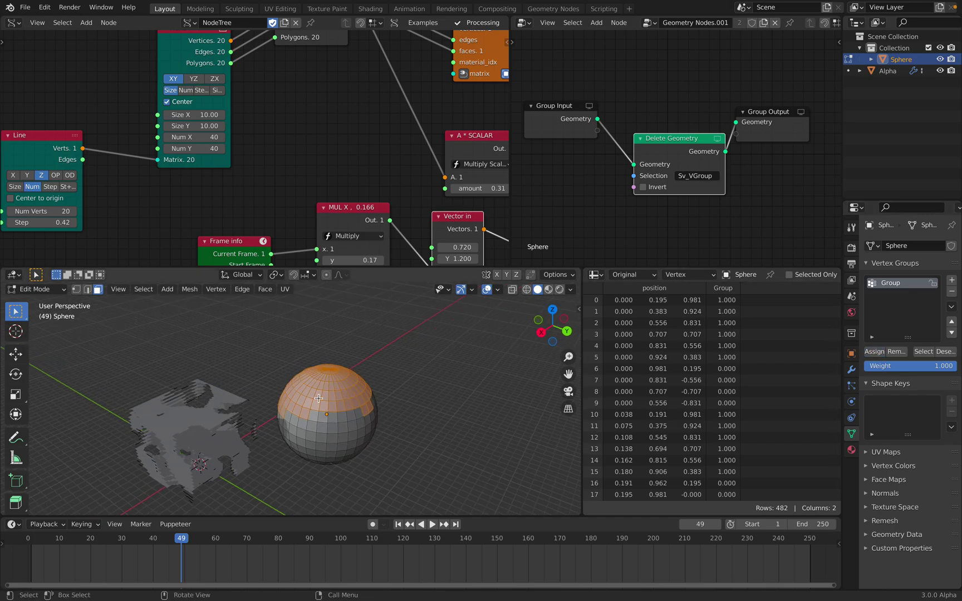
pyautogui.click(54, 291)
pyautogui.click(39, 303)
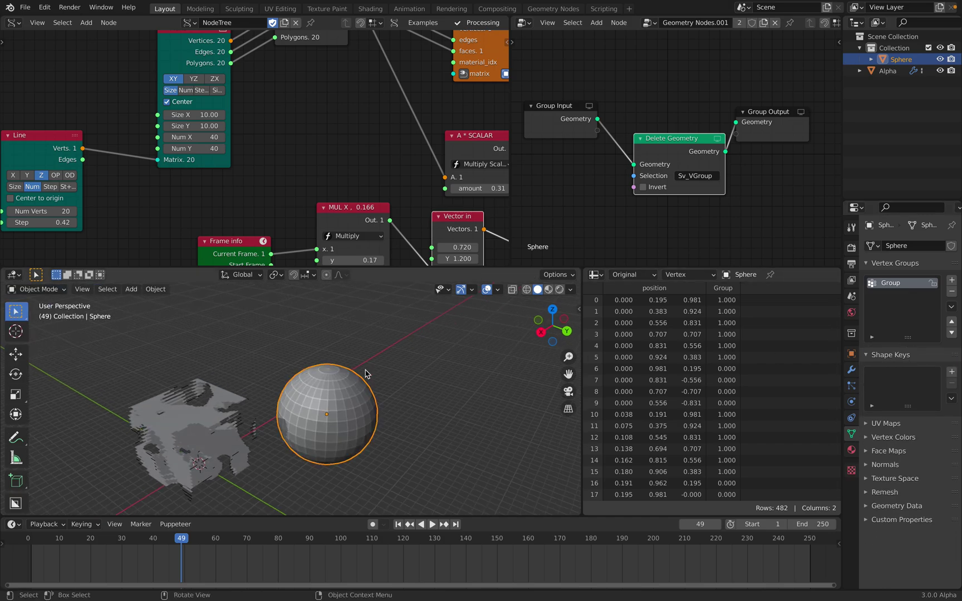
pyautogui.click(362, 370)
pyautogui.click(347, 384)
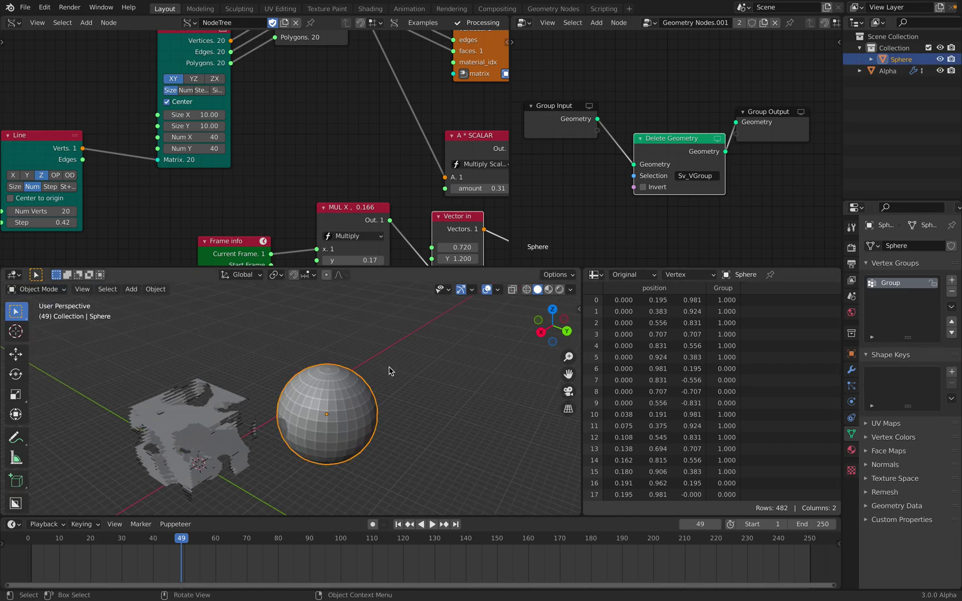
# Set the Delete Geometry selection to Group and turn Invert on and back off.
pyautogui.click(685, 178)
pyautogui.click(702, 202)
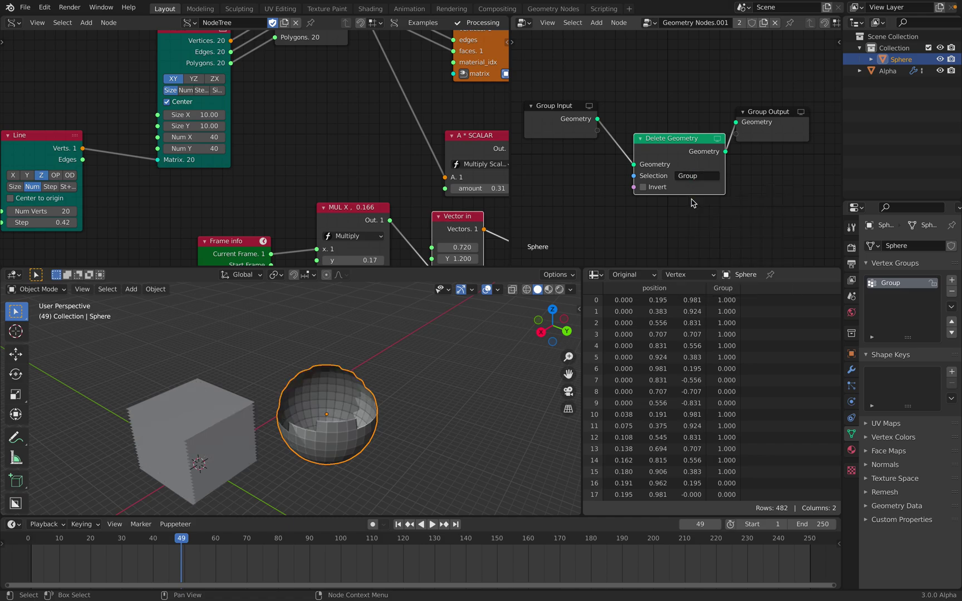
pyautogui.click(654, 190)
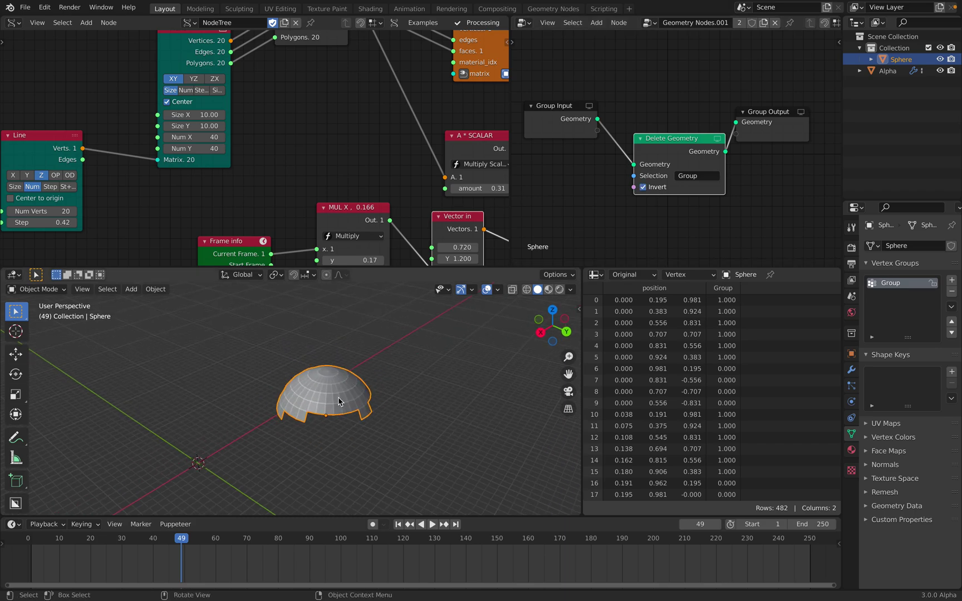
pyautogui.click(650, 187)
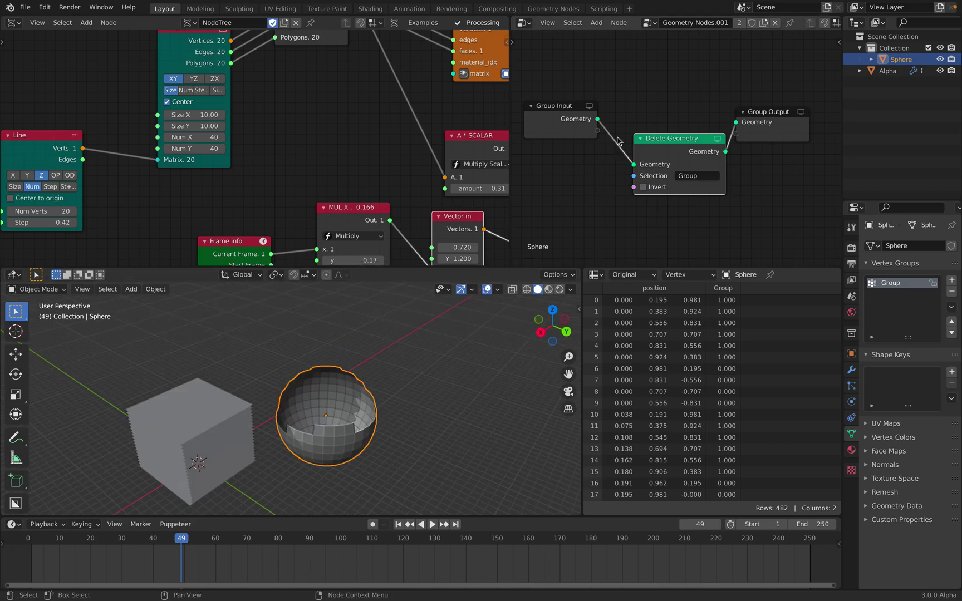
# Delete the sphere from the scene, leaving the Delete Geometry selection attribute as it is.
pyautogui.click(686, 178)
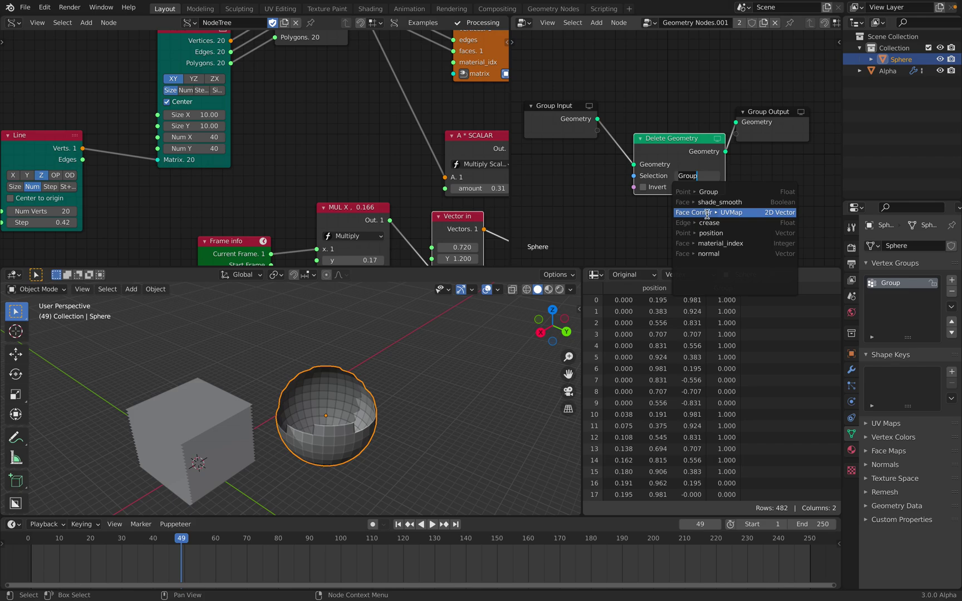
pyautogui.click(232, 413)
pyautogui.click(232, 399)
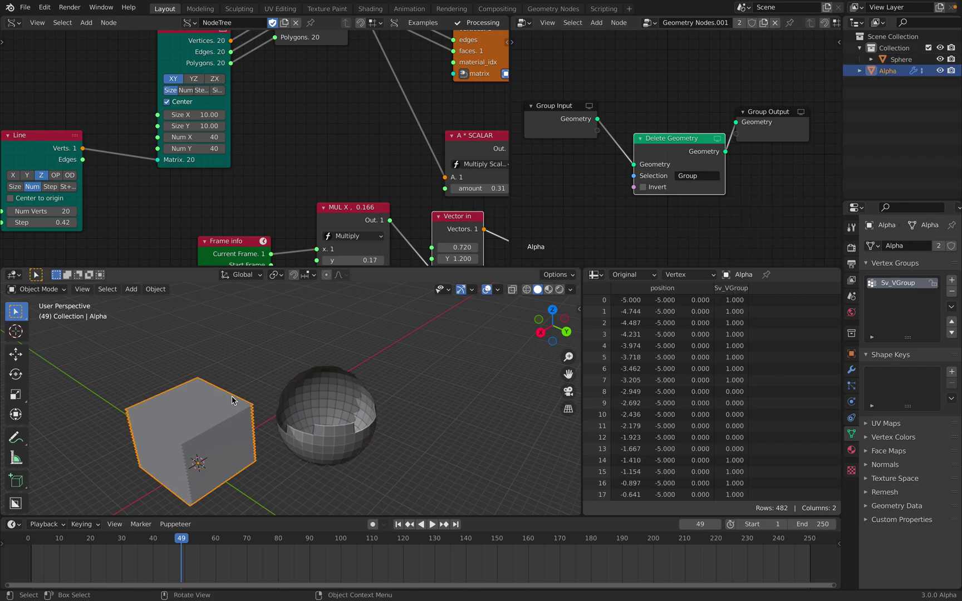
pyautogui.keyDown('shift'); pyautogui.moveTo(251, 384); pyautogui.dragTo(278, 376, button='middle'); pyautogui.keyUp('shift')
pyautogui.click(363, 386)
pyautogui.press('x')
pyautogui.click(362, 390)
pyautogui.keyDown('shift'); pyautogui.moveTo(226, 398); pyautogui.dragTo(285, 388, button='middle'); pyautogui.keyUp('shift')
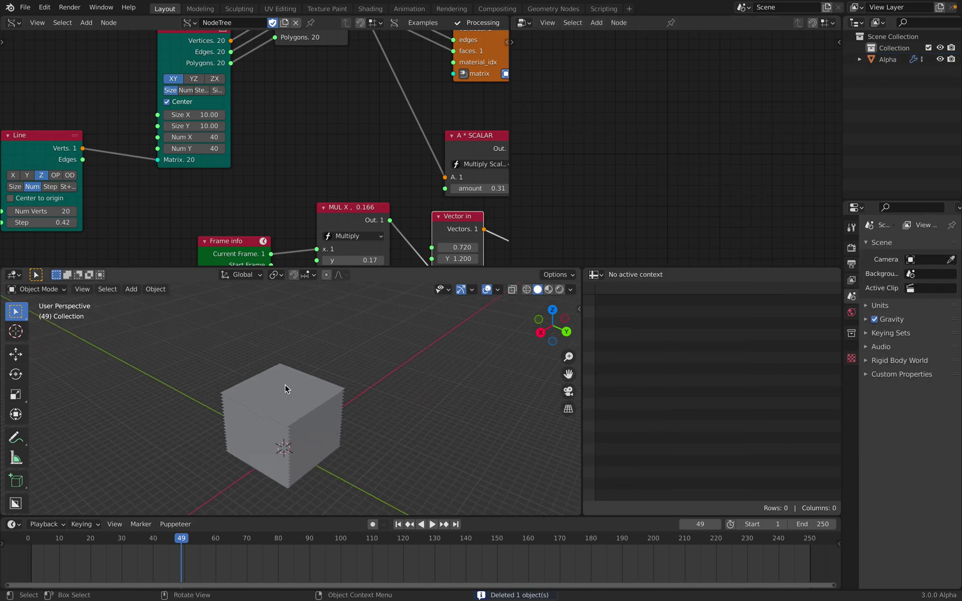
# Select the Alpha cube and set its Delete Geometry selection to Sv_VGroup.
pyautogui.click(285, 384)
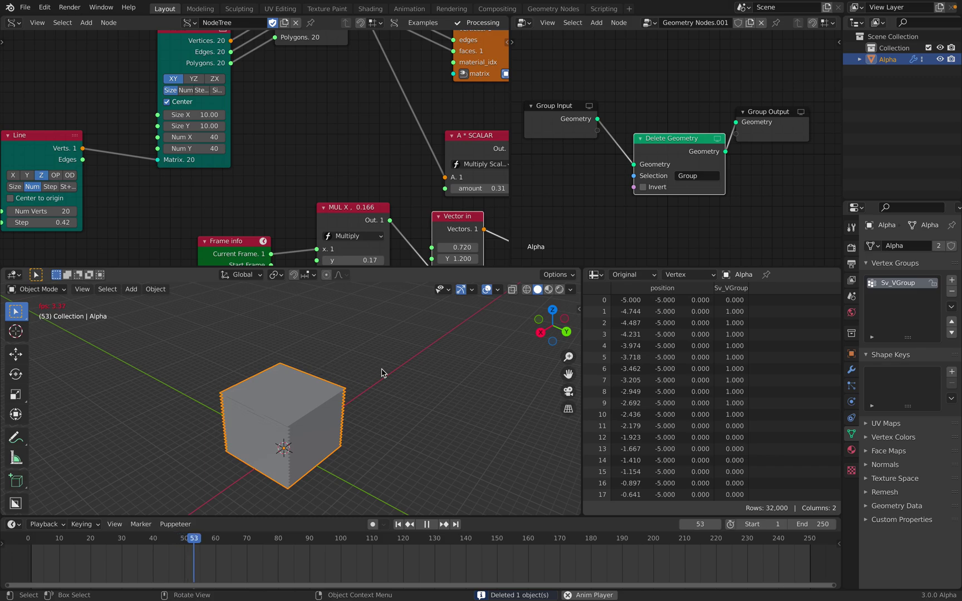
pyautogui.click(691, 176)
pyautogui.click(699, 204)
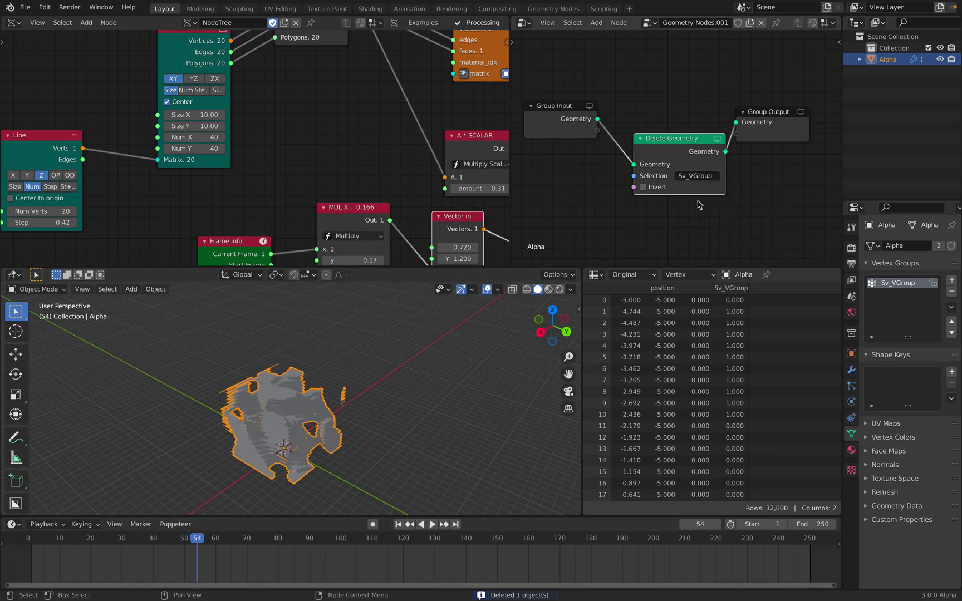
# Deselect the Alpha object and play the animation from frame 54 to watch the geometry deletion.
pyautogui.moveTo(442, 333); pyautogui.dragTo(350, 366, button='middle')
pyautogui.click(351, 366)
pyautogui.press('space')
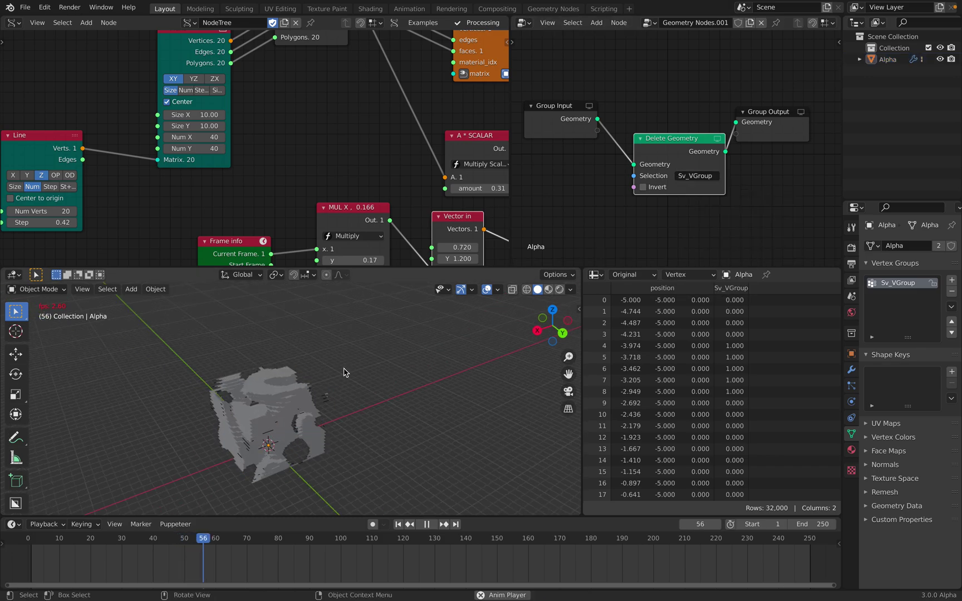
# Stop the playback and disconnect the Line node's Verts from the Plane node's Matrix input.
pyautogui.press('space')
pyautogui.scroll(2, 289, 388)
pyautogui.scroll(-1, 277, 142)
pyautogui.moveTo(277, 142); pyautogui.dragTo(332, 137, button='middle')
pyautogui.moveTo(219, 154); pyautogui.dragTo(199, 175)
# Play the animation on the single plane up to frame 140 to watch the noise-driven deletion.
pyautogui.press('space')
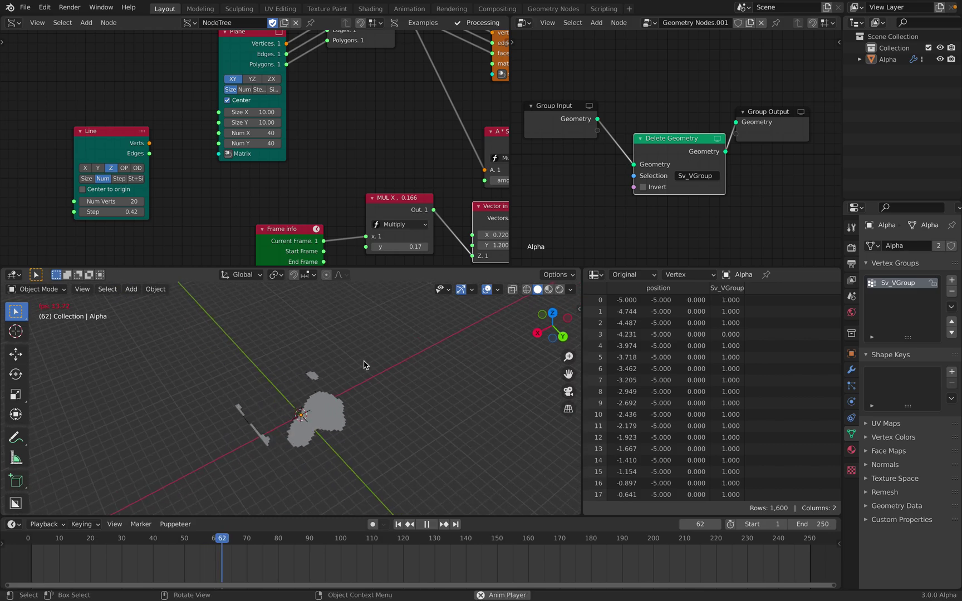
pyautogui.keyDown('shift'); pyautogui.moveTo(332, 421); pyautogui.dragTo(374, 377, button='middle'); pyautogui.keyUp('shift')
pyautogui.scroll(2, 370, 376)
pyautogui.press('space')
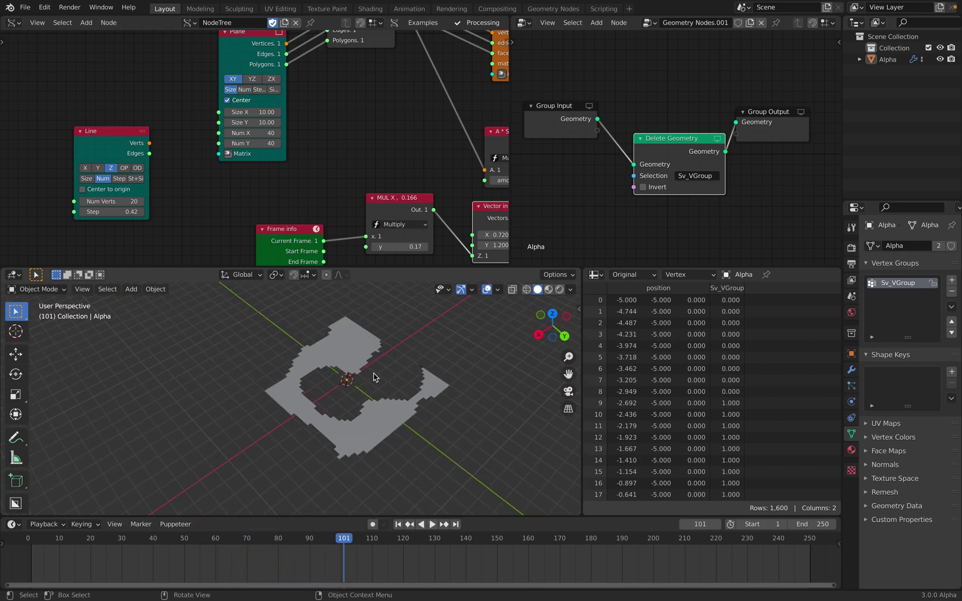
pyautogui.press('space')
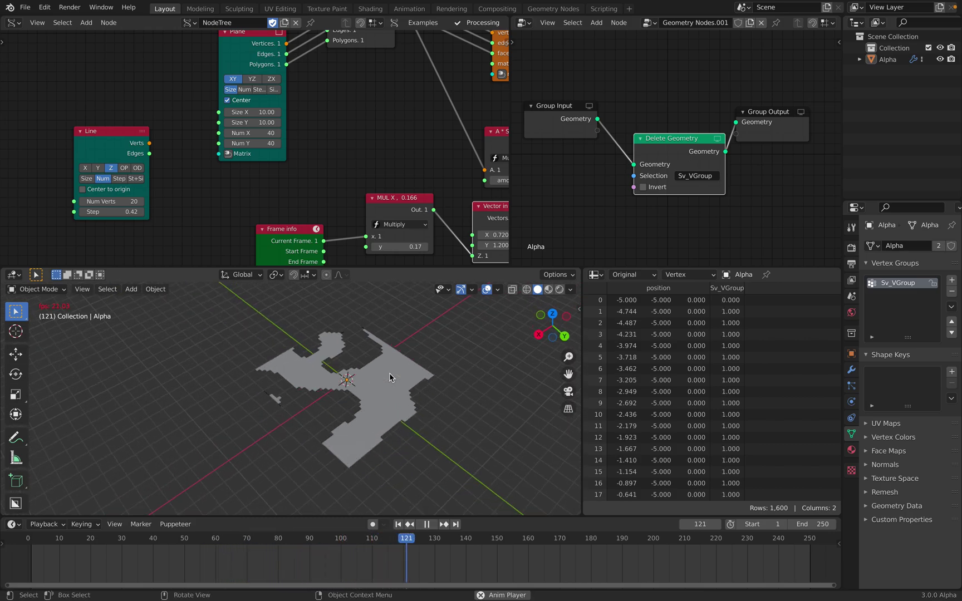
pyautogui.press('space')
# Reconnect the Line node, with Num Verts set to 5, to the Plane's Matrix input and play the animation up to frame 158.
pyautogui.moveTo(139, 143); pyautogui.dragTo(150, 144)
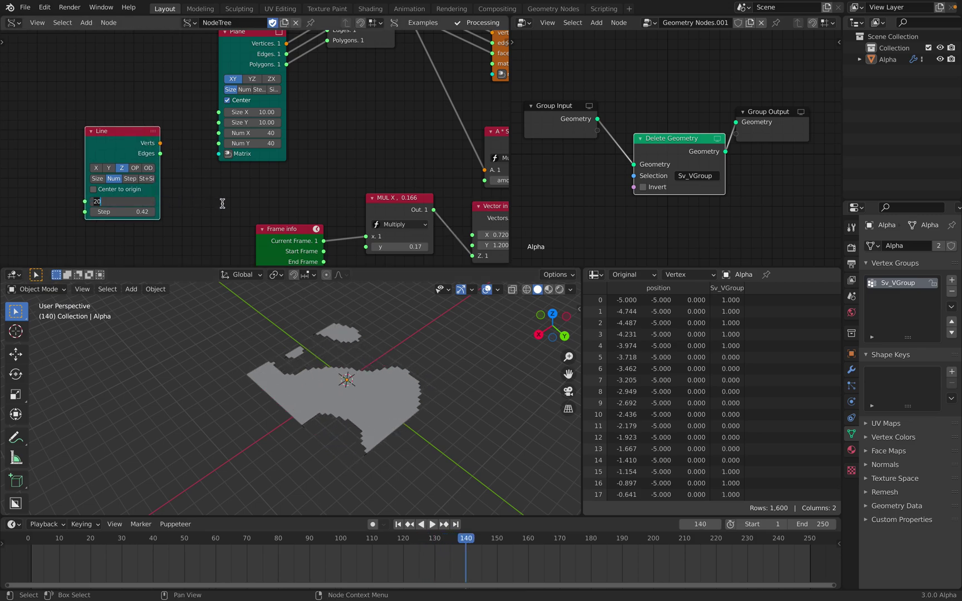
pyautogui.moveTo(165, 147); pyautogui.dragTo(212, 157)
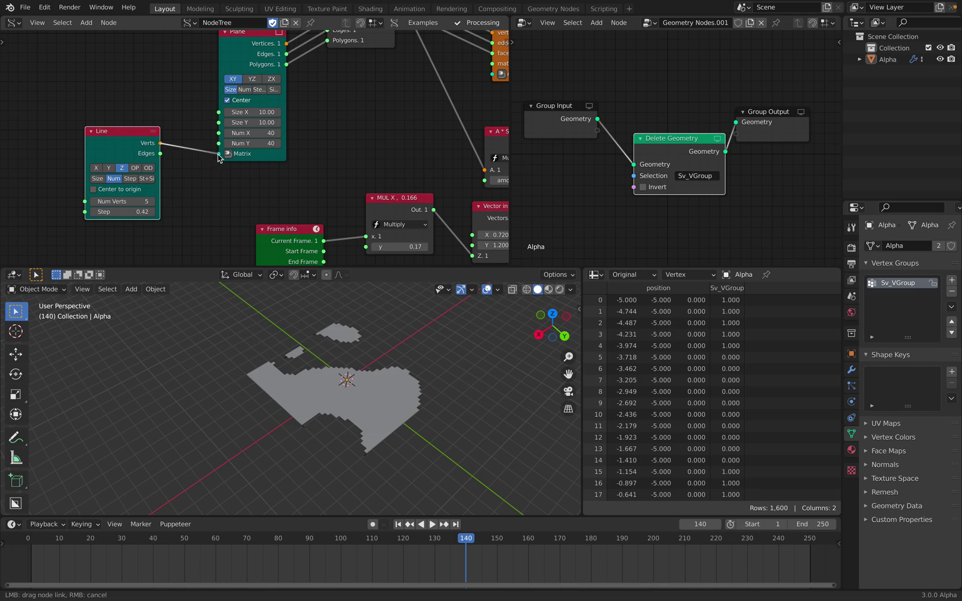
pyautogui.press('space')
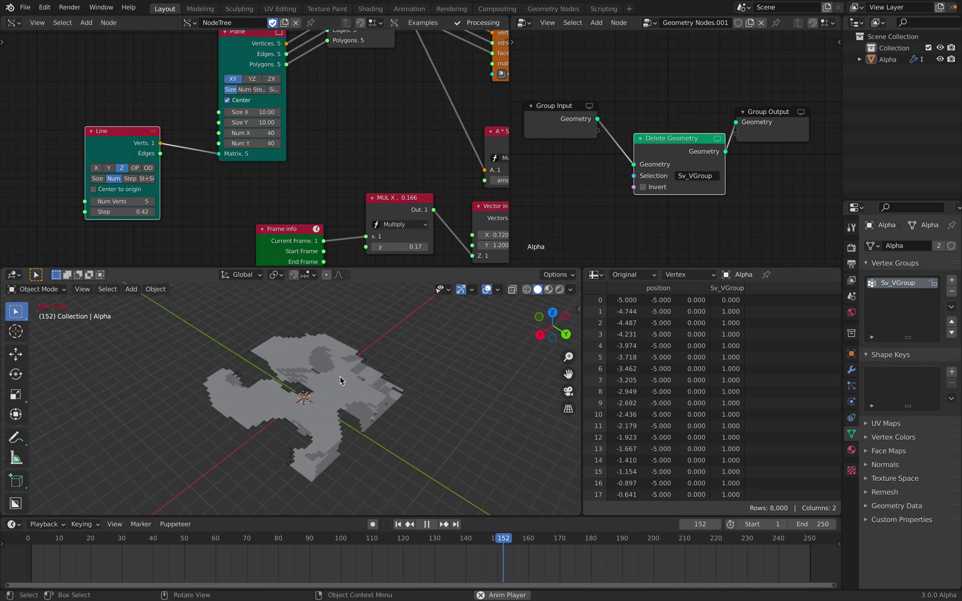
pyautogui.press('space')
# Widen the Sverchok node editor and spread out the Mesh Join, Plane and Line nodes.
pyautogui.scroll(-3, 318, 142)
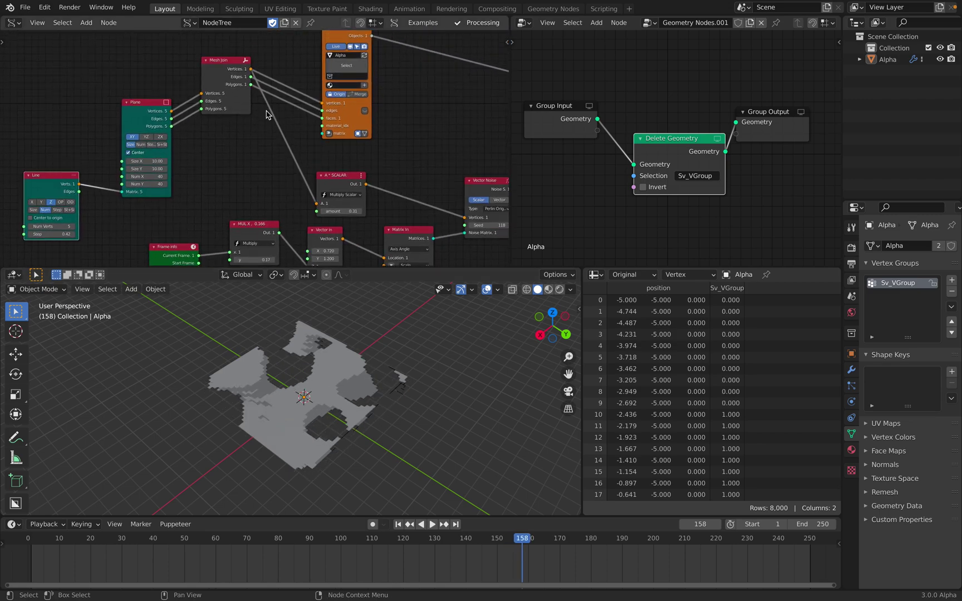
pyautogui.moveTo(212, 50); pyautogui.dragTo(268, 88)
pyautogui.moveTo(146, 102); pyautogui.dragTo(165, 81)
pyautogui.moveTo(62, 177); pyautogui.dragTo(103, 136)
pyautogui.moveTo(510, 109); pyautogui.dragTo(628, 108)
pyautogui.moveTo(478, 104); pyautogui.dragTo(441, 129, button='middle')
pyautogui.moveTo(282, 71); pyautogui.dragTo(413, 69, button='middle')
pyautogui.scroll(1, 310, 111)
pyautogui.moveTo(307, 109); pyautogui.dragTo(307, 100)
pyautogui.moveTo(223, 166); pyautogui.dragTo(191, 142)
# Set the Line node's Num Verts to 10 and nudge the Plane and Mesh Join nodes into a tidier arrangement.
pyautogui.scroll(1, 319, 155)
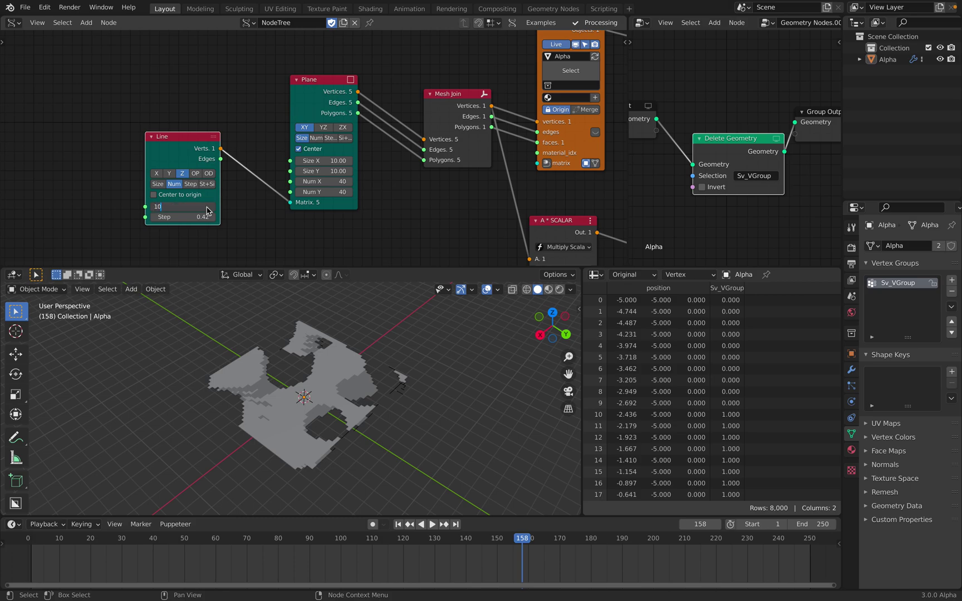
pyautogui.press('Return')
pyautogui.moveTo(324, 88); pyautogui.dragTo(316, 92)
pyautogui.moveTo(335, 120); pyautogui.dragTo(182, 134, button='middle')
pyautogui.moveTo(291, 125); pyautogui.dragTo(278, 124)
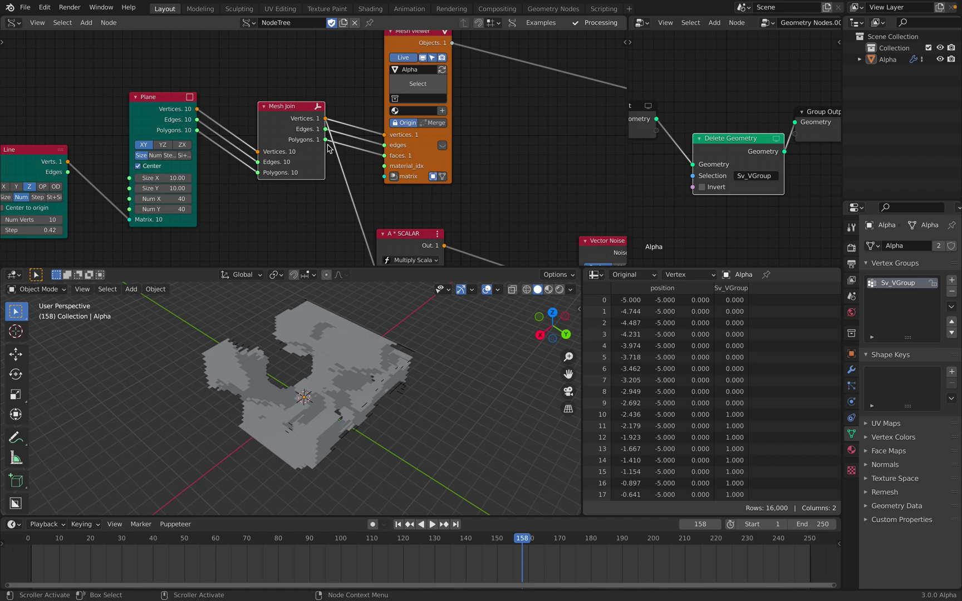
# Trace the node tree from the Mesh viewer to the Vertex group weights node, nudging both nodes slightly.
pyautogui.moveTo(311, 111); pyautogui.dragTo(254, 126, button='middle')
pyautogui.moveTo(323, 76); pyautogui.dragTo(241, 81, button='middle')
pyautogui.moveTo(270, 65); pyautogui.dragTo(278, 61)
pyautogui.scroll(-4, 339, 127)
pyautogui.moveTo(338, 128); pyautogui.dragTo(70, 115, button='middle')
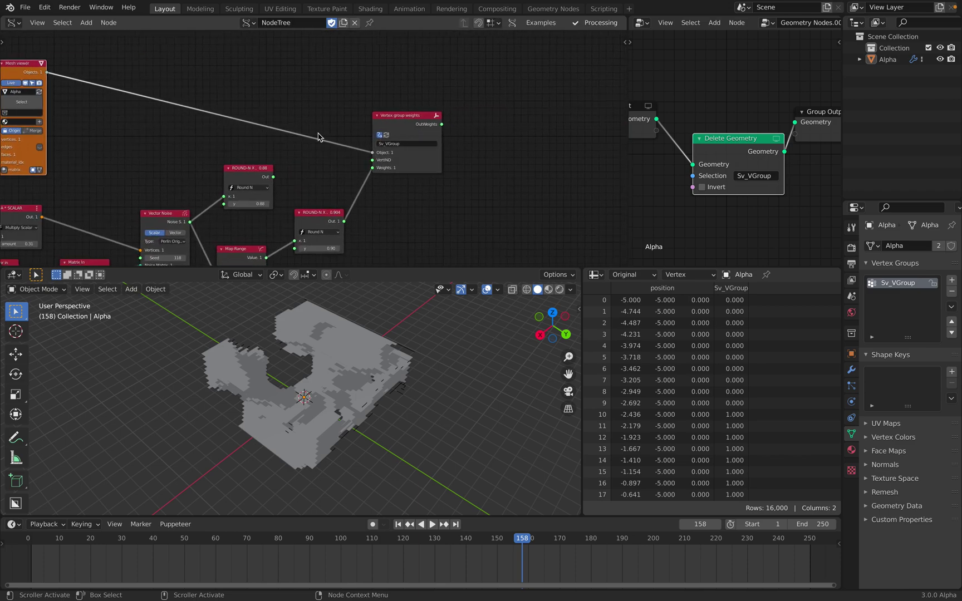
pyautogui.scroll(-2, 379, 129)
pyautogui.hscroll(-4, 379, 128)
pyautogui.moveTo(461, 105); pyautogui.dragTo(458, 107)
pyautogui.moveTo(440, 108); pyautogui.dragTo(341, 153, button='middle')
pyautogui.scroll(6, 388, 109)
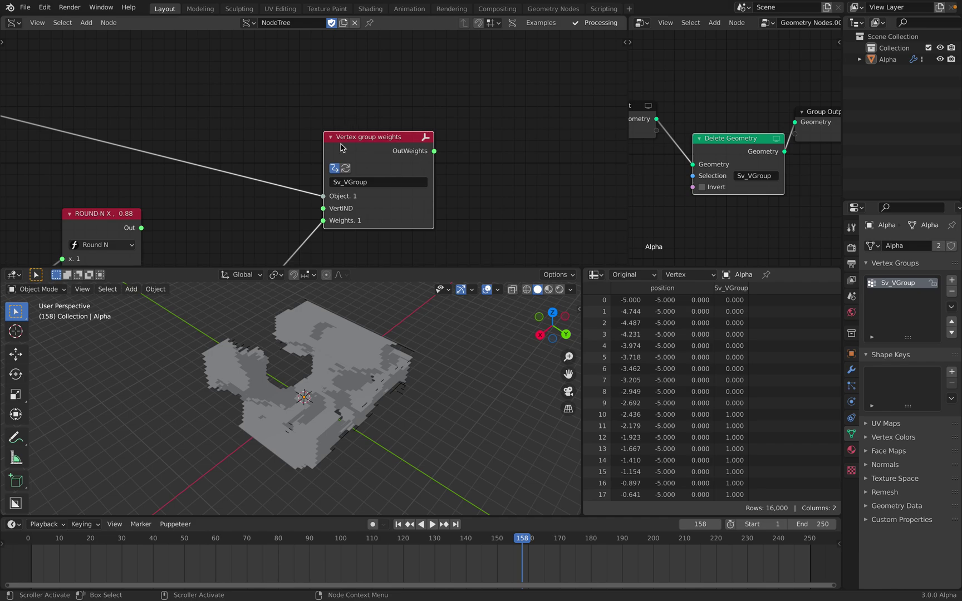
# Delete the unused Round N node with the 0.88 value beside the Vector Noise node.
pyautogui.scroll(-2, 341, 147)
pyautogui.scroll(-2, 389, 104)
pyautogui.hscroll(-3, 389, 103)
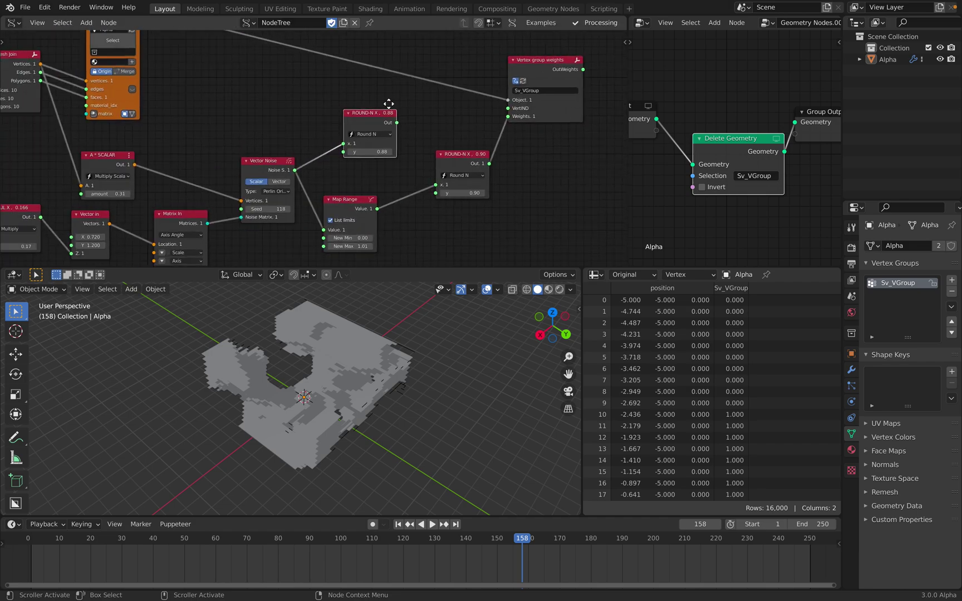
pyautogui.scroll(-2, 389, 103)
pyautogui.hscroll(-3, 389, 103)
pyautogui.moveTo(313, 143); pyautogui.dragTo(323, 123)
pyautogui.click(412, 104)
pyautogui.press('x')
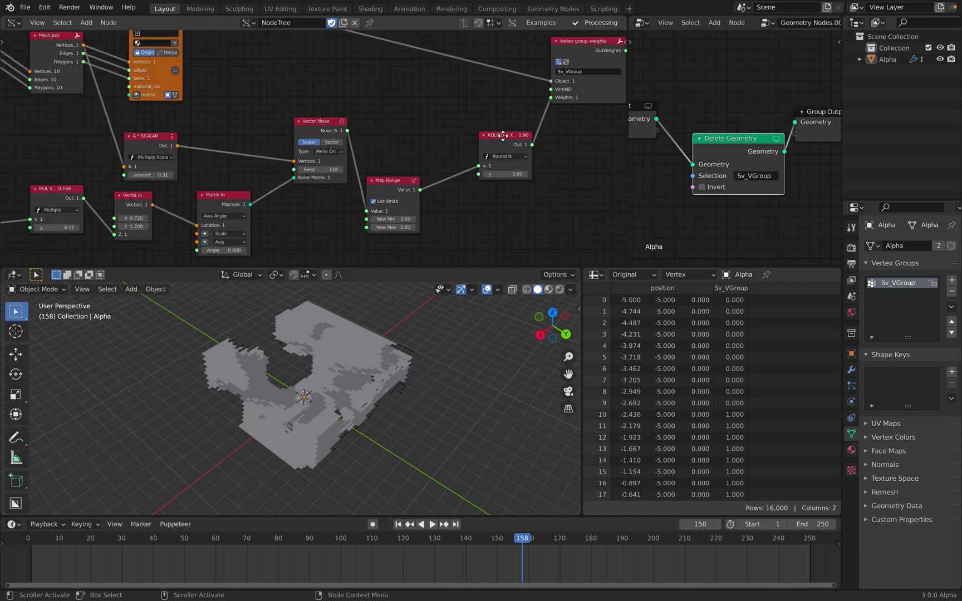
# Reposition the remaining Round N and Map Range nodes and raise the Map Range's New Max to 1.04.
pyautogui.moveTo(502, 136); pyautogui.dragTo(488, 117)
pyautogui.moveTo(402, 184); pyautogui.dragTo(420, 142)
pyautogui.scroll(1, 423, 157)
pyautogui.moveTo(425, 187)
pyautogui.mouseDown()
pyautogui.moveTo(460, 187)
pyautogui.moveTo(411, 187)
pyautogui.moveTo(429, 187)
pyautogui.mouseUp()
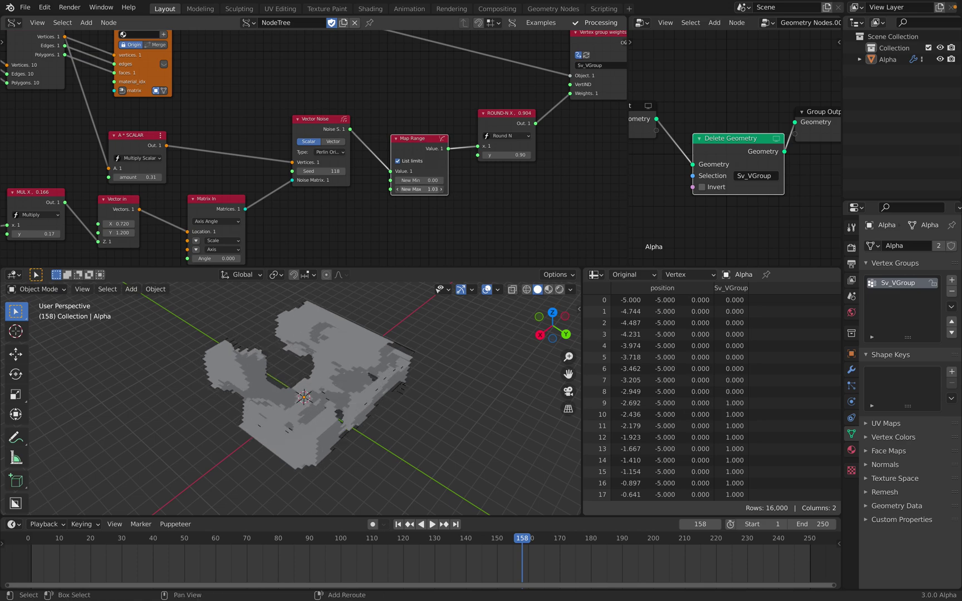
# Switch the Alpha object to Weight Paint mode and mute the Delete Geometry node.
pyautogui.moveTo(386, 216); pyautogui.dragTo(436, 230, button='middle')
pyautogui.moveTo(319, 351)
pyautogui.mouseDown(button='middle')
pyautogui.moveTo(363, 354)
pyautogui.moveTo(334, 346)
pyautogui.mouseUp(button='middle')
pyautogui.click(364, 354)
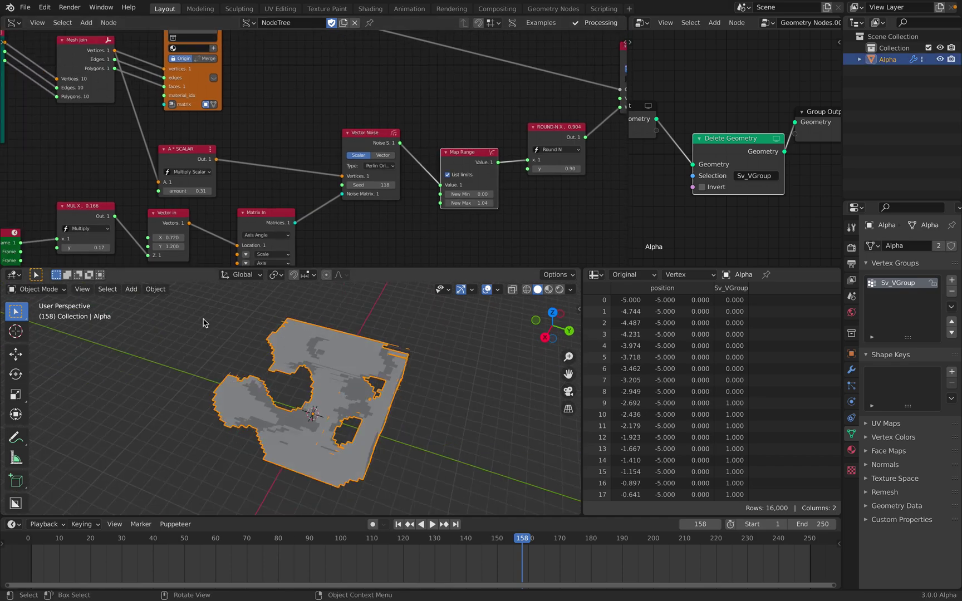
pyautogui.click(36, 289)
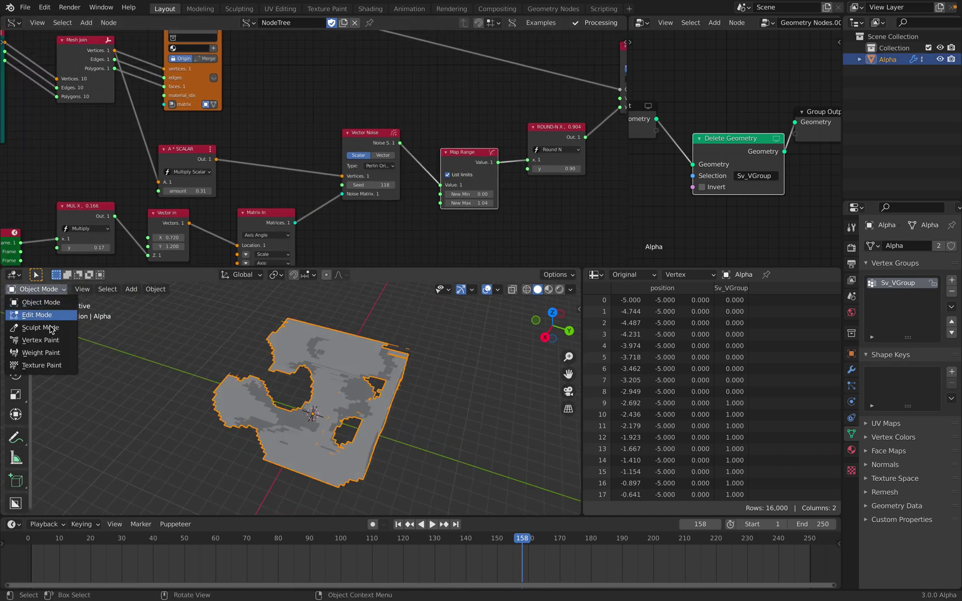
pyautogui.click(42, 353)
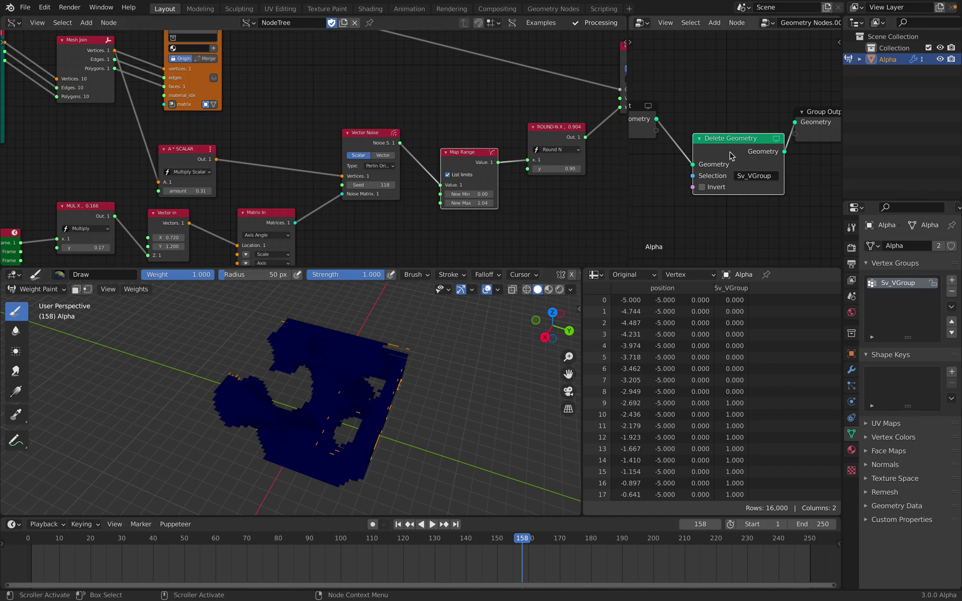
pyautogui.press('m')
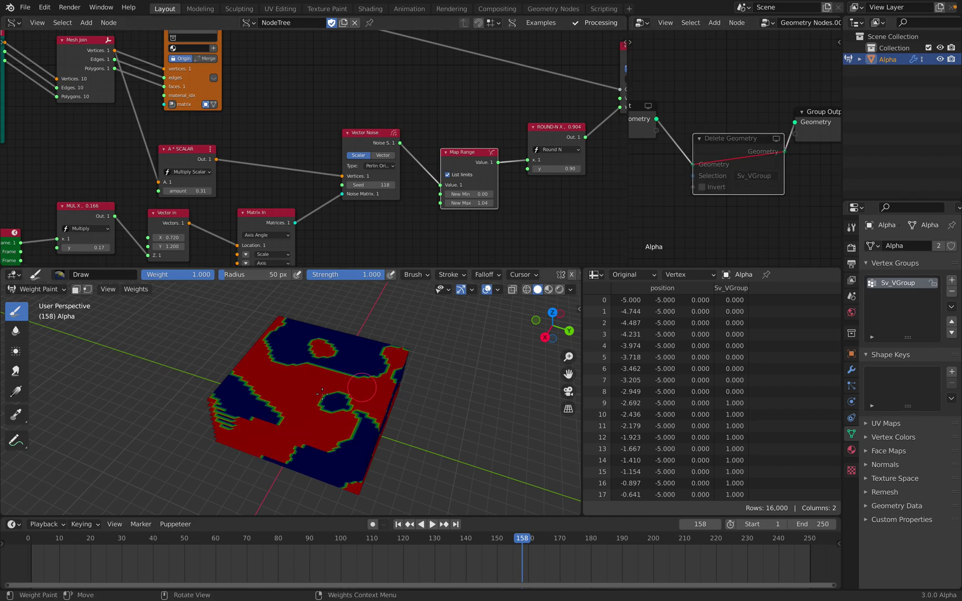
pyautogui.moveTo(324, 397); pyautogui.dragTo(314, 391, button='middle')
# Vary the Map Range limits, finishing with New Min at 0 and New Max at 1.
pyautogui.moveTo(467, 202)
pyautogui.mouseDown()
pyautogui.moveTo(512, 203)
pyautogui.moveTo(471, 202)
pyautogui.mouseUp()
pyautogui.moveTo(466, 155); pyautogui.dragTo(462, 154)
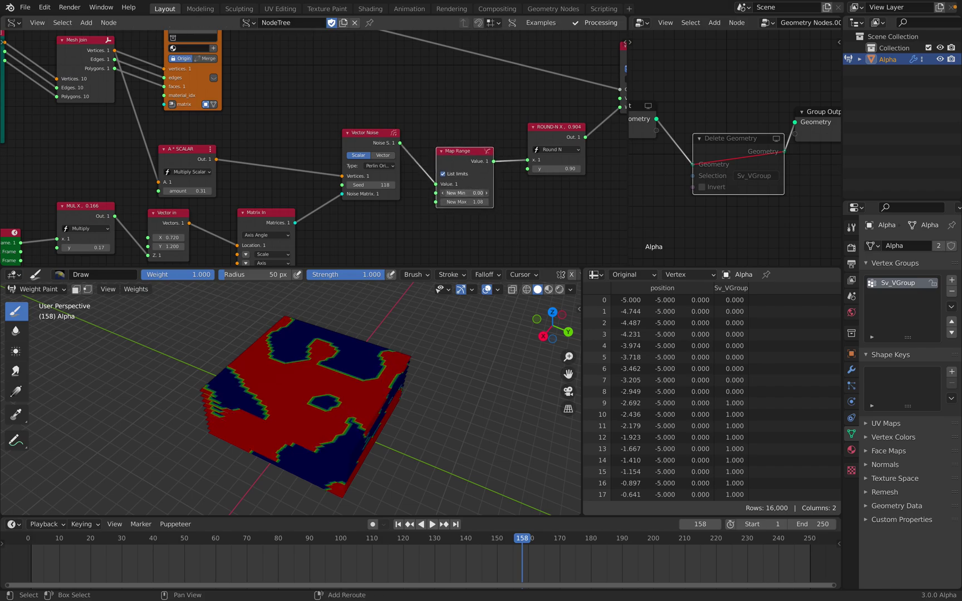
pyautogui.moveTo(471, 193); pyautogui.dragTo(478, 192)
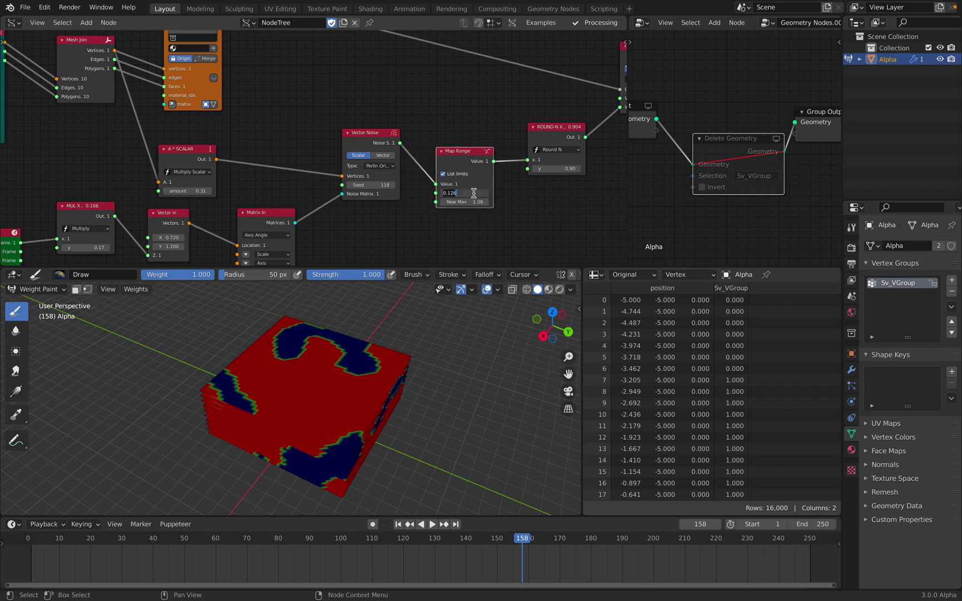
pyautogui.press('Tab')
pyautogui.write('1')
pyautogui.press('Return')
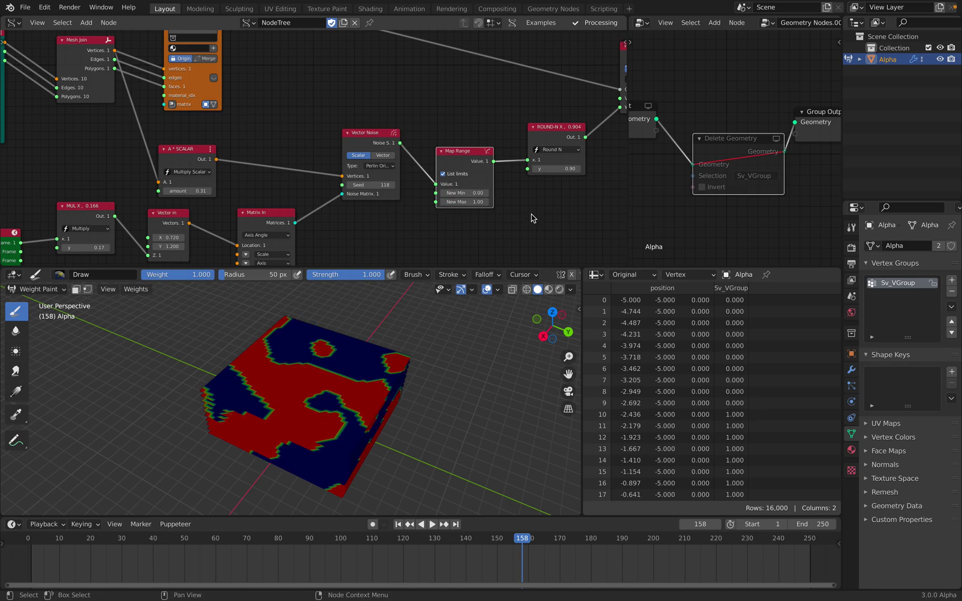
# Switch the spreadsheet to Evaluated data and look through the Sv_VGroup column.
pyautogui.click(627, 276)
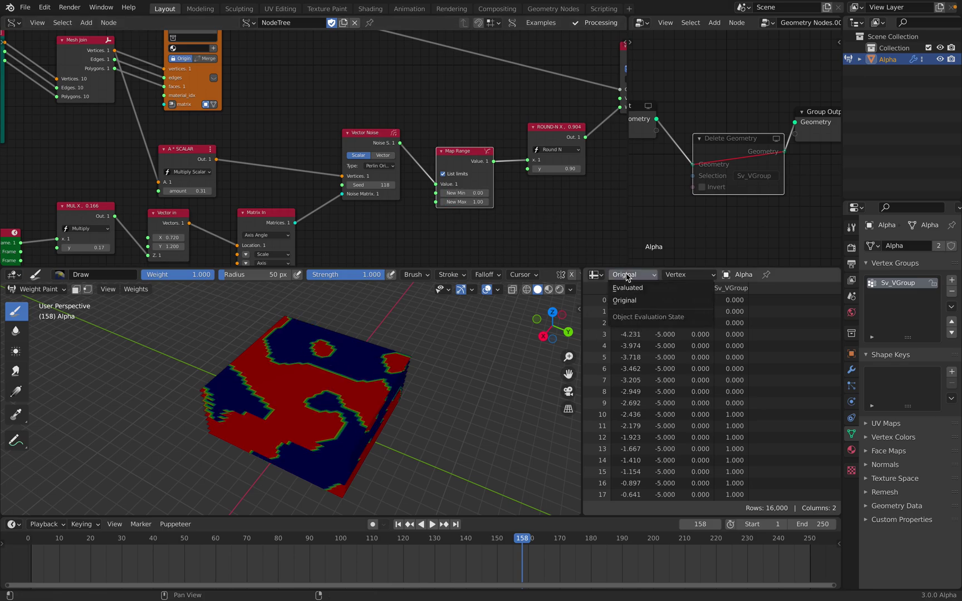
pyautogui.click(625, 288)
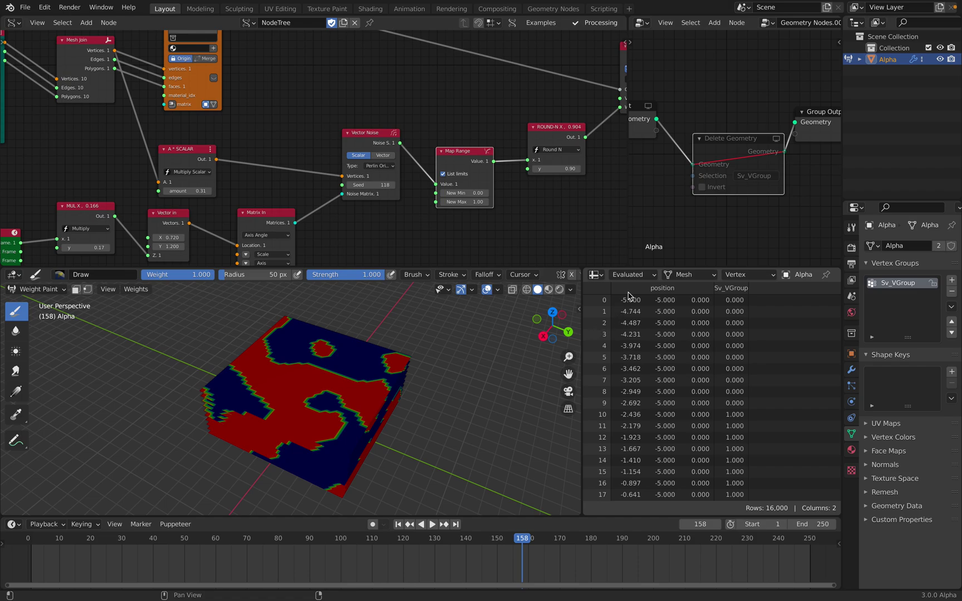
pyautogui.scroll(-2, 733, 419)
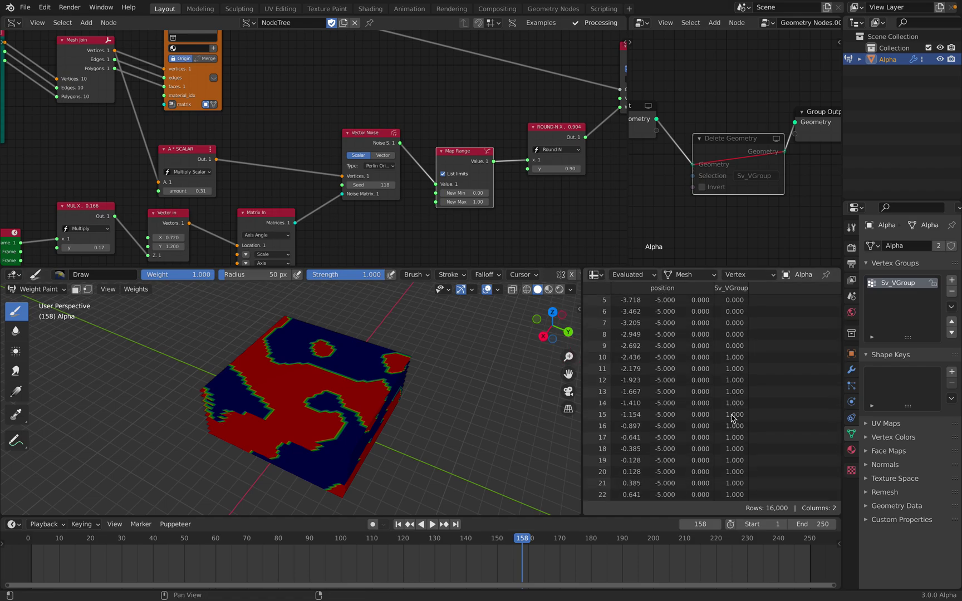
# Bypass the Round N node by linking Map Range's Value directly to the Vertex group weights node's Weights input.
pyautogui.moveTo(514, 164); pyautogui.dragTo(407, 153, button='middle')
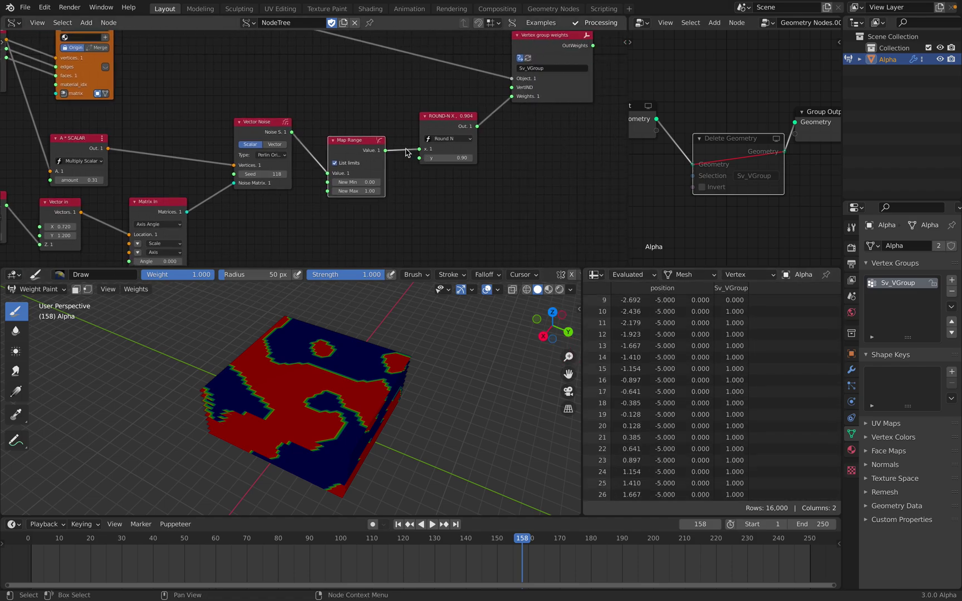
pyautogui.moveTo(386, 151); pyautogui.dragTo(513, 99)
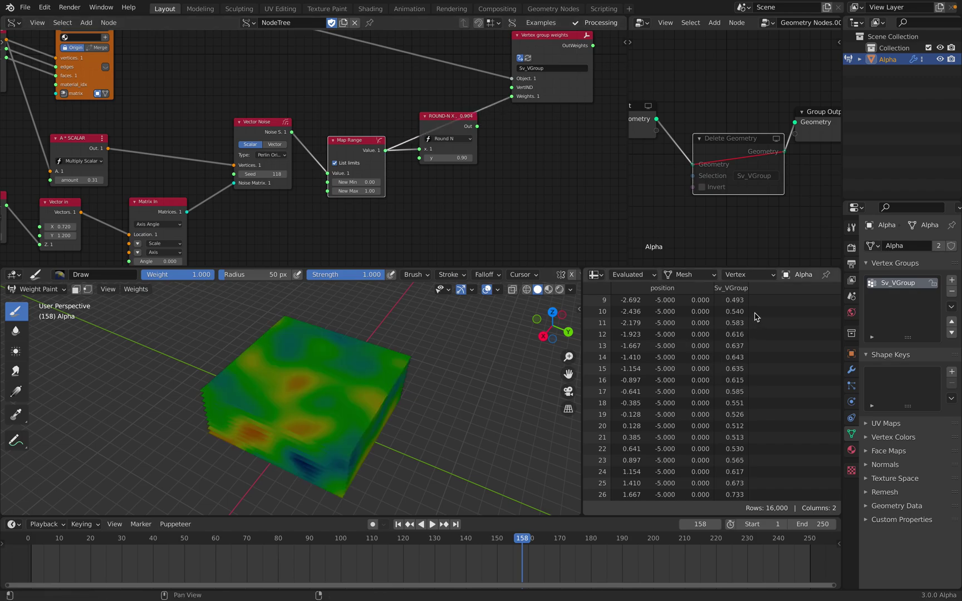
pyautogui.moveTo(368, 358); pyautogui.dragTo(363, 380, button='middle')
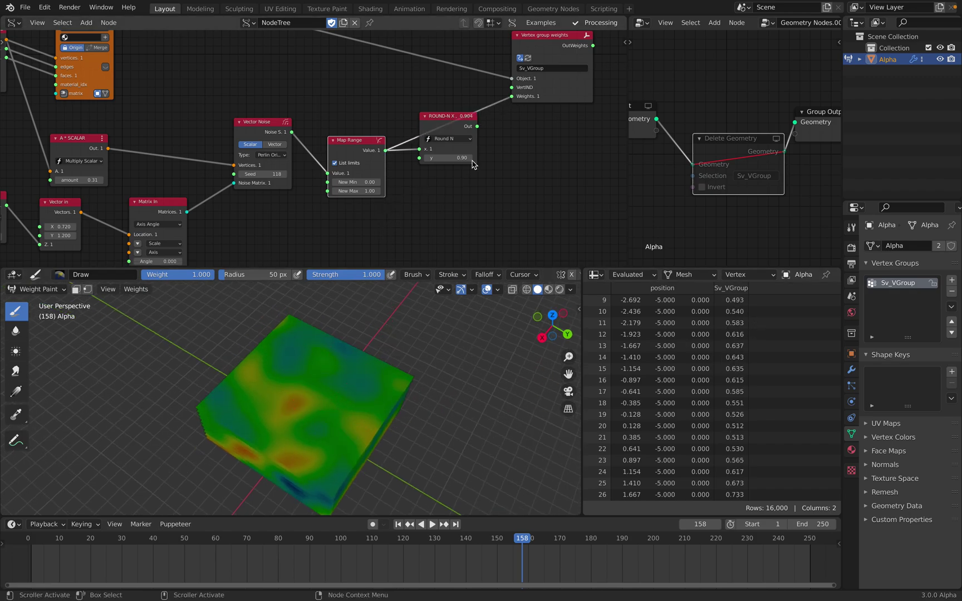
# Reconnect Round N to the Weights input and try y values of 2 and 1, finishing at 0.
pyautogui.moveTo(477, 127); pyautogui.dragTo(464, 157)
pyautogui.press('Return')
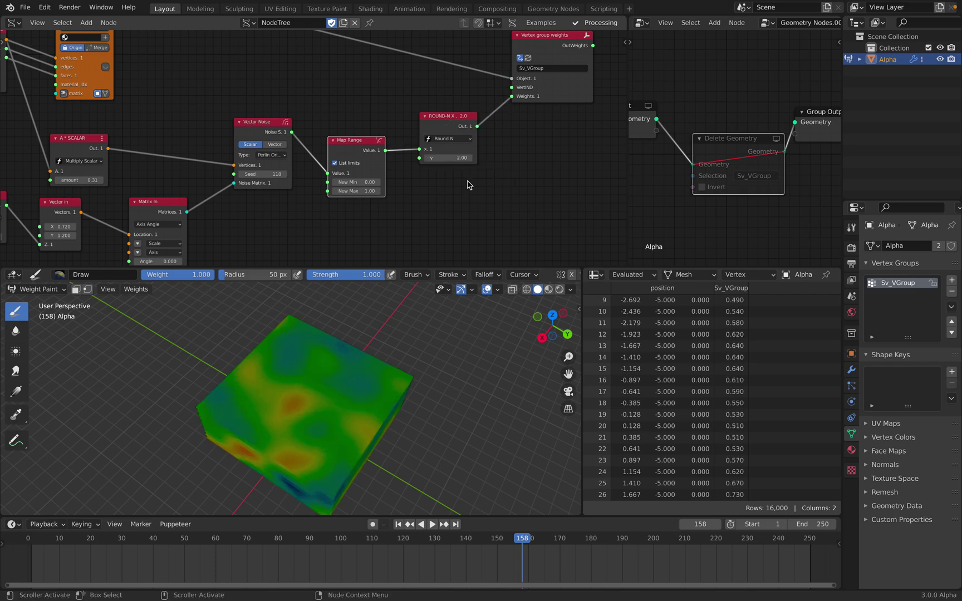
pyautogui.click(456, 158)
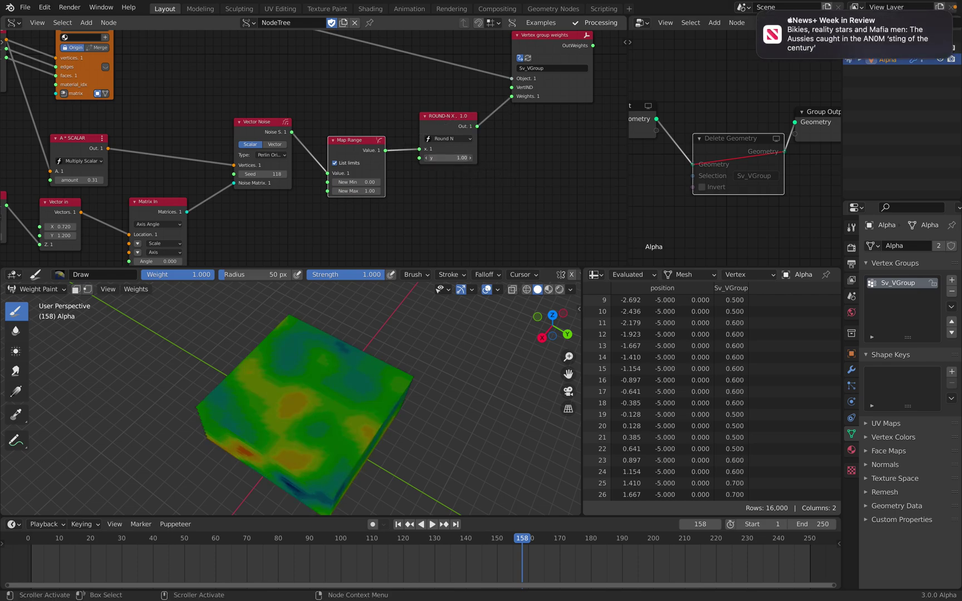
pyautogui.moveTo(456, 158); pyautogui.dragTo(453, 158)
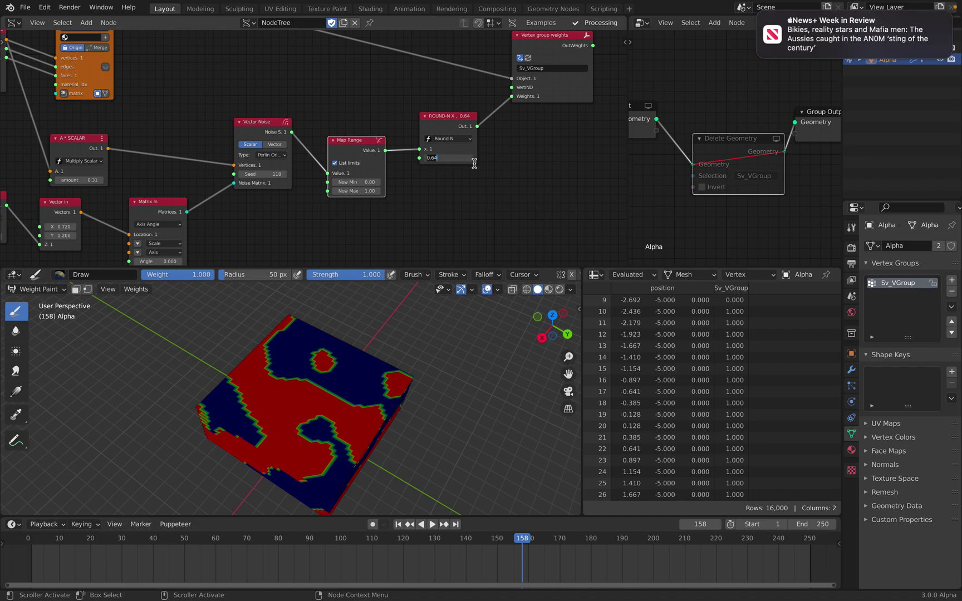
pyautogui.press('Return')
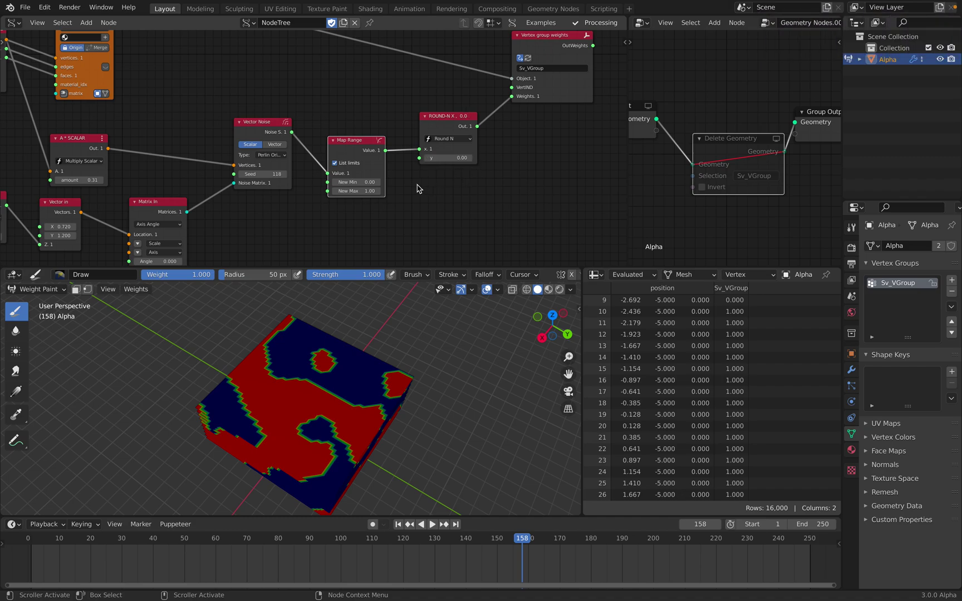
# Unmute the Delete Geometry node and view the resulting mesh from another angle.
pyautogui.scroll(-1, 714, 350)
pyautogui.moveTo(313, 382)
pyautogui.mouseDown(button='middle')
pyautogui.moveTo(326, 379)
pyautogui.moveTo(313, 376)
pyautogui.mouseUp(button='middle')
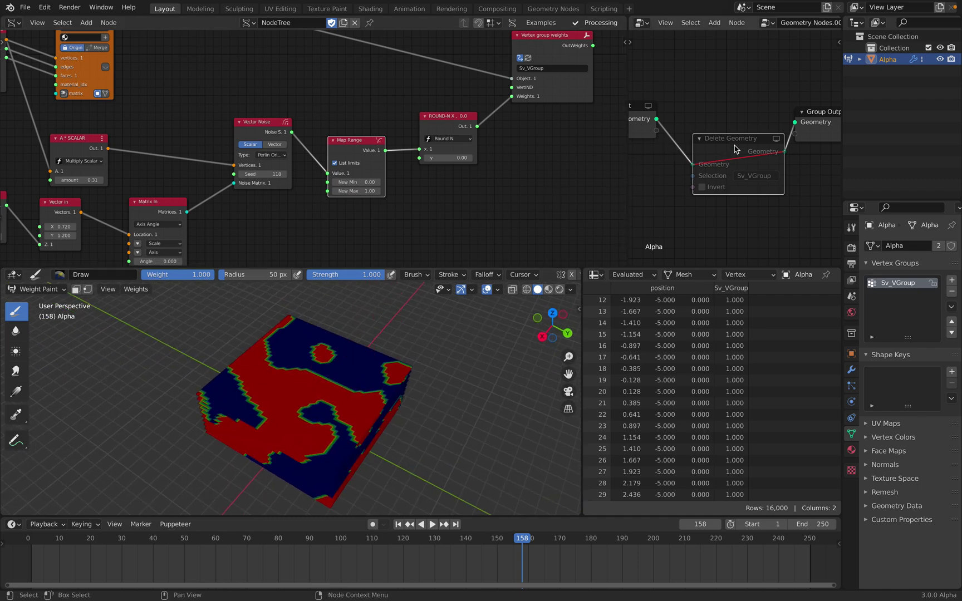
pyautogui.press('m')
pyautogui.moveTo(384, 371); pyautogui.dragTo(408, 381, button='middle')
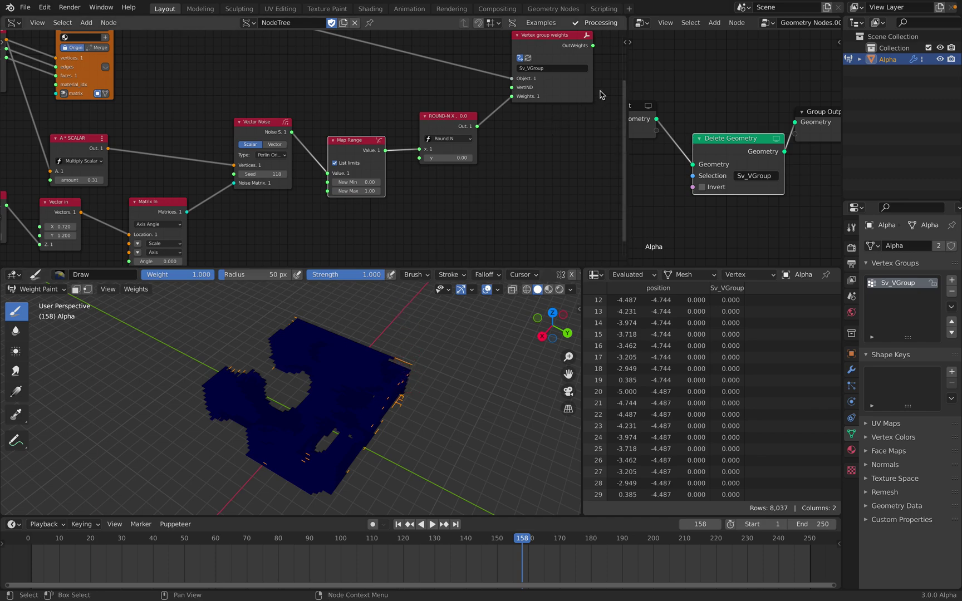
# Widen the geometry nodes editor, return Alpha to Object Mode and view the mesh up close.
pyautogui.moveTo(628, 85); pyautogui.dragTo(466, 85)
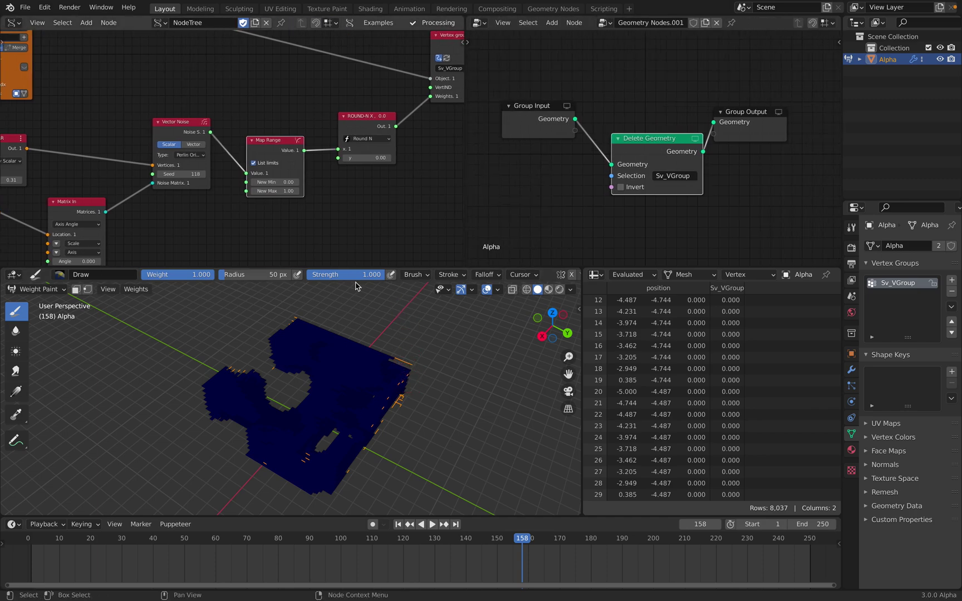
pyautogui.click(34, 289)
pyautogui.press('Return')
pyautogui.scroll(5, 445, 384)
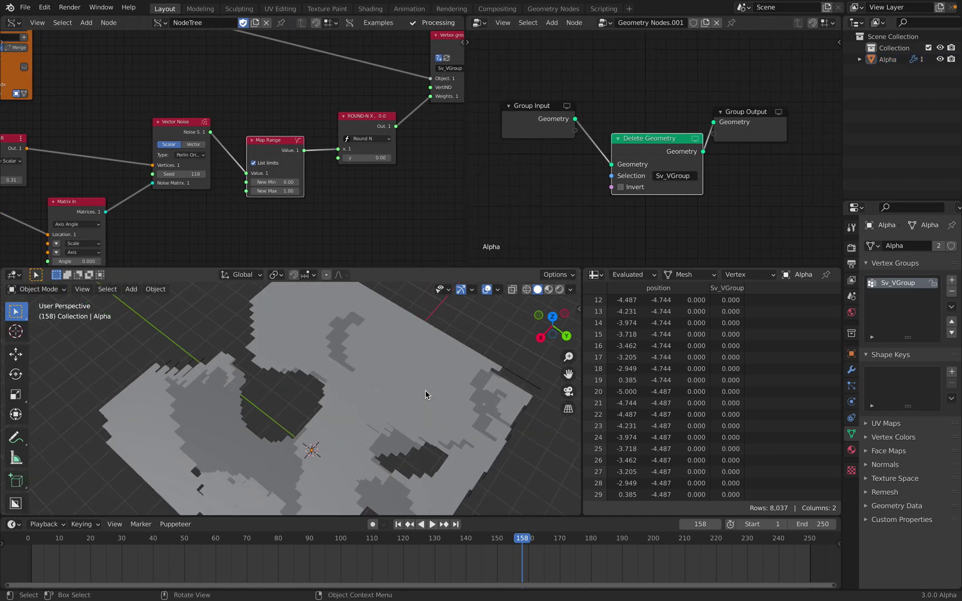
# Add a Solidify modifier to the Alpha mesh after Geometry Nodes and raise its thickness to about 0.138 m.
pyautogui.click(490, 361)
pyautogui.moveTo(490, 360); pyautogui.dragTo(444, 362, button='middle')
pyautogui.click(852, 370)
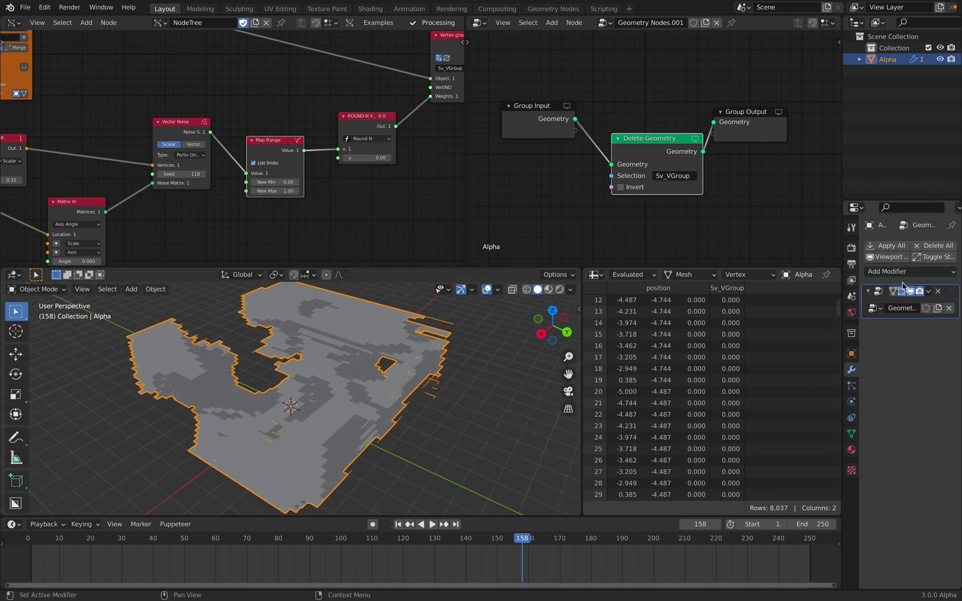
pyautogui.click(902, 271)
pyautogui.click(764, 467)
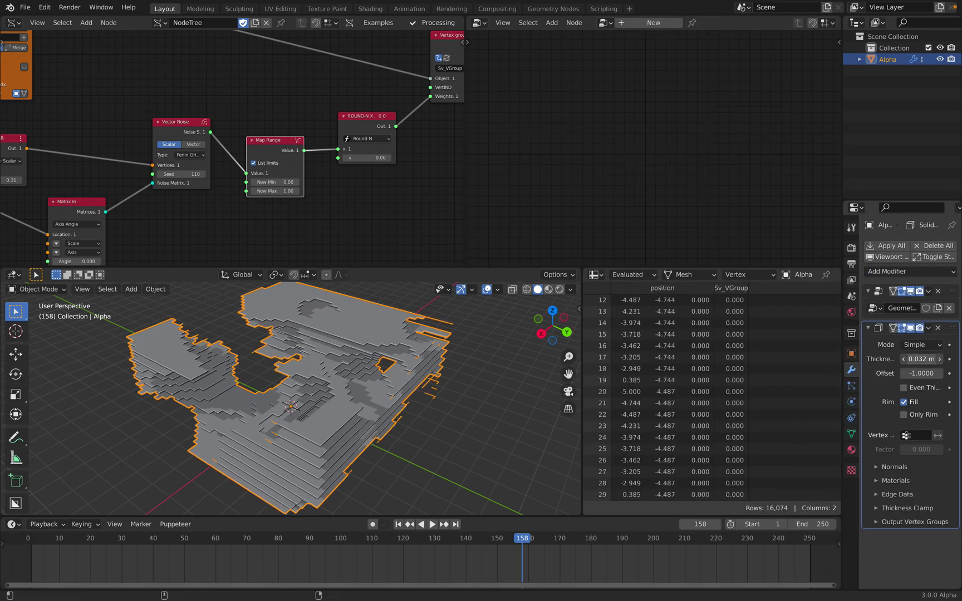
pyautogui.moveTo(922, 359); pyautogui.dragTo(943, 358)
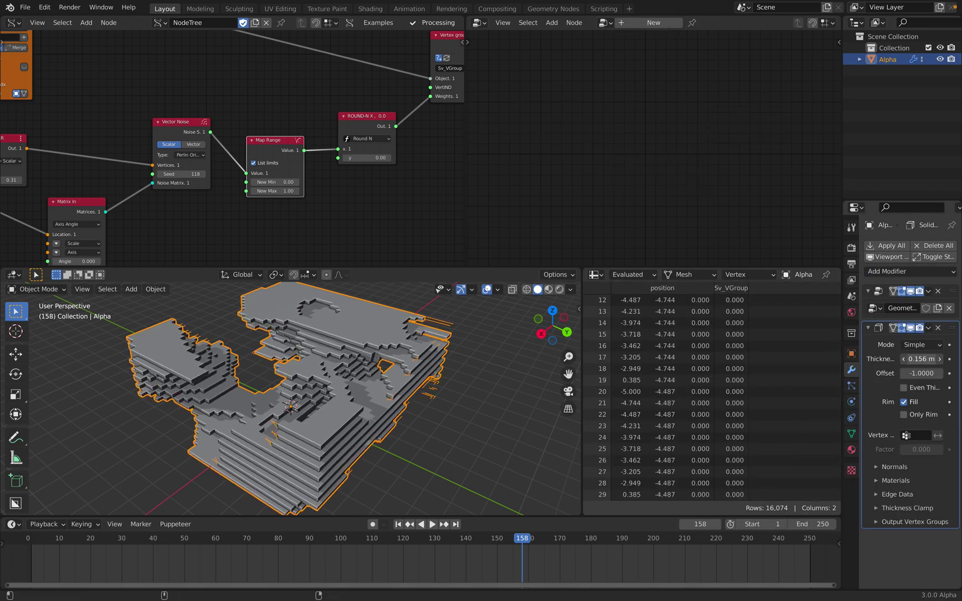
# Switch the Solidify modifier to Complex mode and deselect everything.
pyautogui.moveTo(506, 389); pyautogui.dragTo(473, 390, button='middle')
pyautogui.click(935, 346)
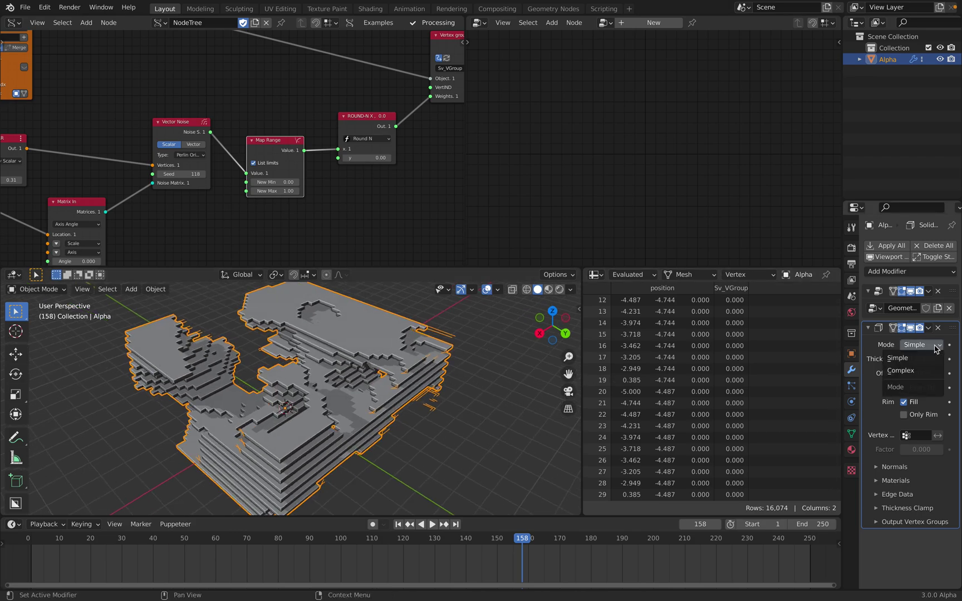
pyautogui.click(913, 371)
pyautogui.moveTo(462, 334); pyautogui.dragTo(340, 374, button='middle')
pyautogui.hotkey('alt', 'a')
# Set the Line node's Num Verts to 50 to stack more planes.
pyautogui.scroll(-3, 204, 127)
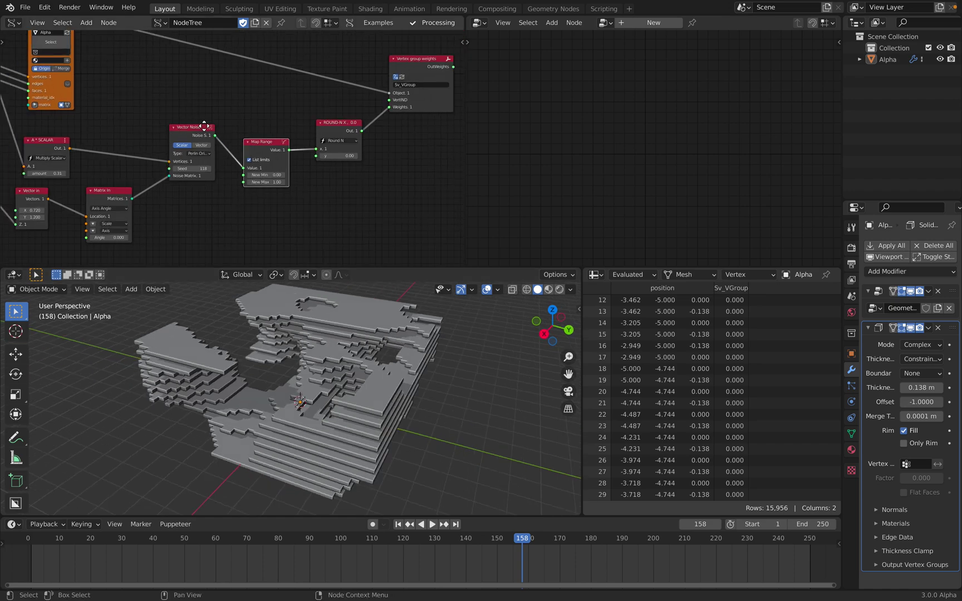
pyautogui.moveTo(203, 127); pyautogui.dragTo(318, 112, button='middle')
pyautogui.moveTo(148, 123); pyautogui.dragTo(184, 171, button='middle')
pyautogui.scroll(3, 185, 160)
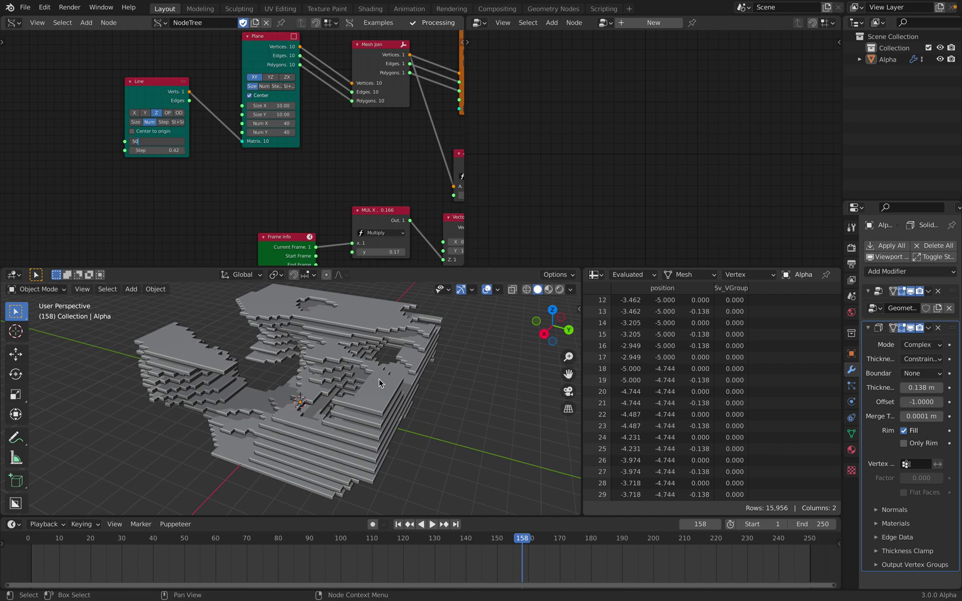
pyautogui.press('Return')
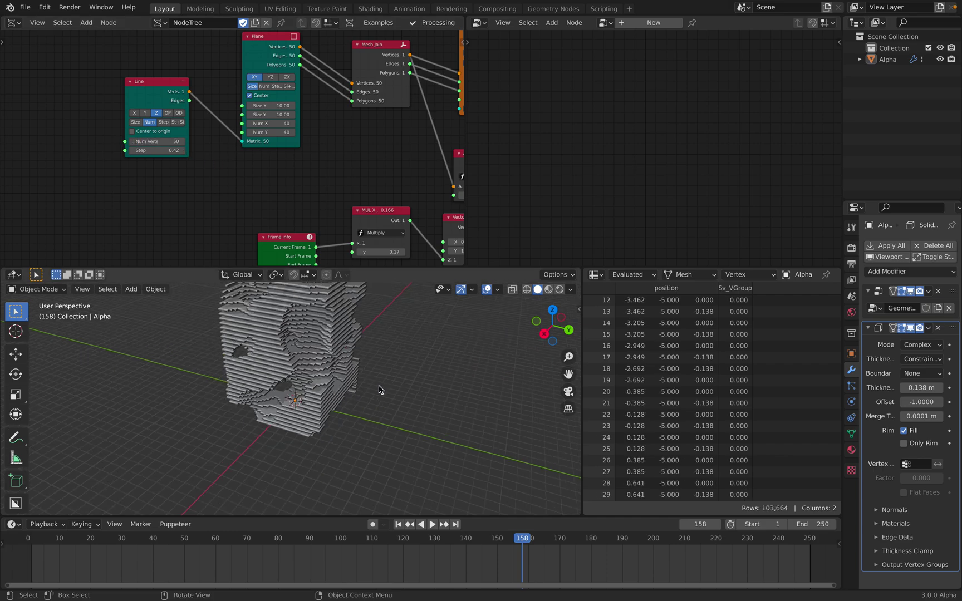
# Examine the stacked mesh in a full-screen viewport from several angles, and return to the normal layout.
pyautogui.moveTo(374, 418); pyautogui.dragTo(406, 377, button='middle')
pyautogui.hotkey('ctrl', 'alt', 'space')
pyautogui.scroll(5, 399, 355)
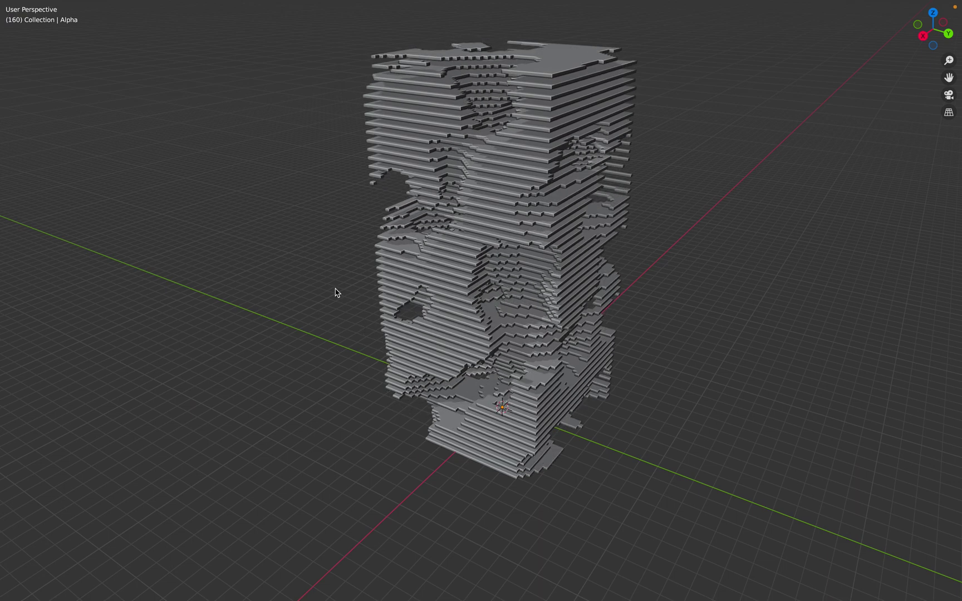
pyautogui.scroll(-4, 363, 328)
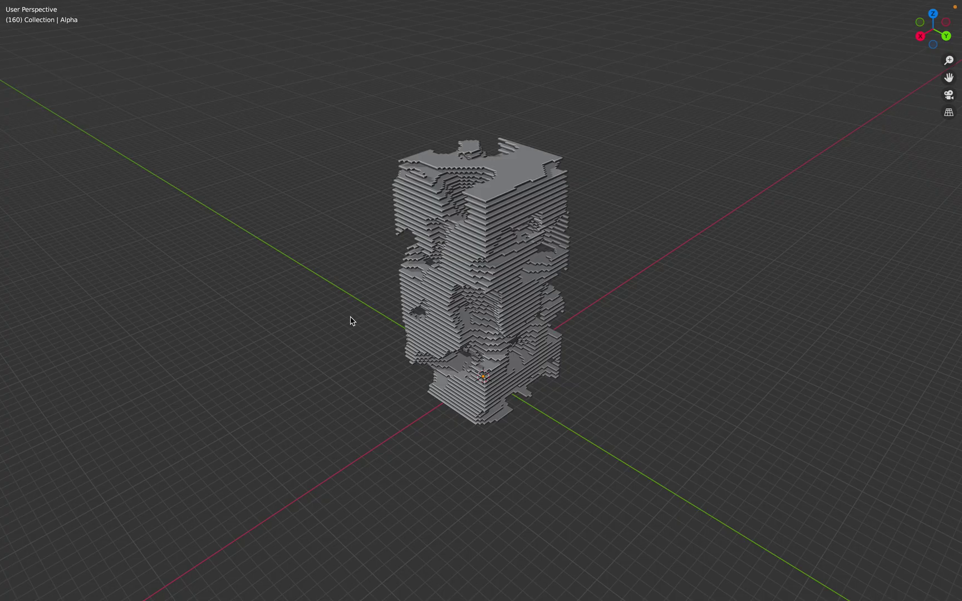
pyautogui.hotkey('ctrl', 'alt', 'space')
pyautogui.moveTo(349, 329)
pyautogui.mouseDown(button='middle')
pyautogui.moveTo(356, 348)
pyautogui.moveTo(354, 336)
pyautogui.mouseUp(button='middle')
# Select Alpha, widen the geometry nodes editor and make the Geometry Nodes modifier active to show its node tree.
pyautogui.scroll(-6, 353, 195)
pyautogui.moveTo(263, 190); pyautogui.dragTo(126, 194, button='middle')
pyautogui.click(331, 359)
pyautogui.moveTo(466, 193); pyautogui.dragTo(362, 195)
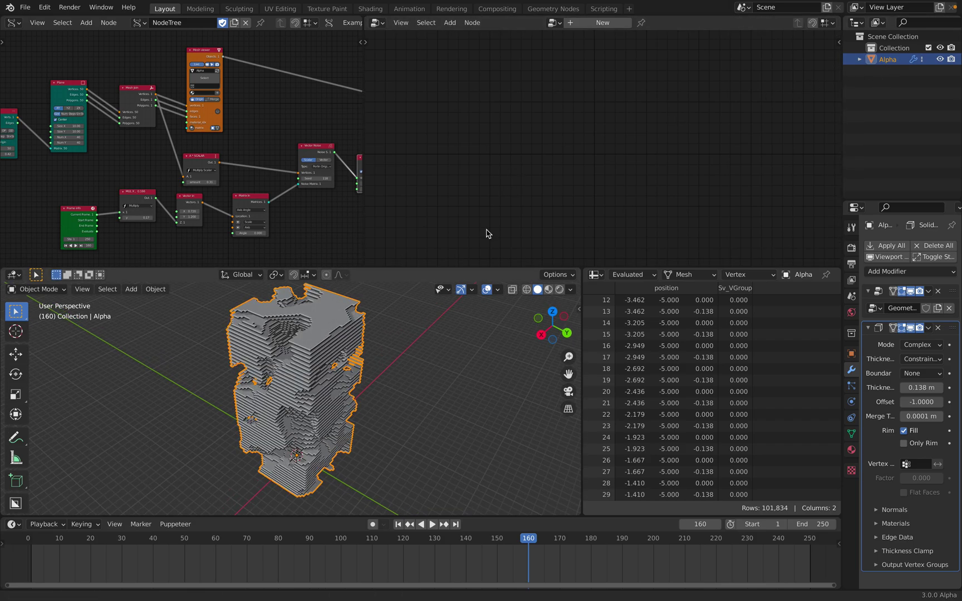
pyautogui.click(955, 295)
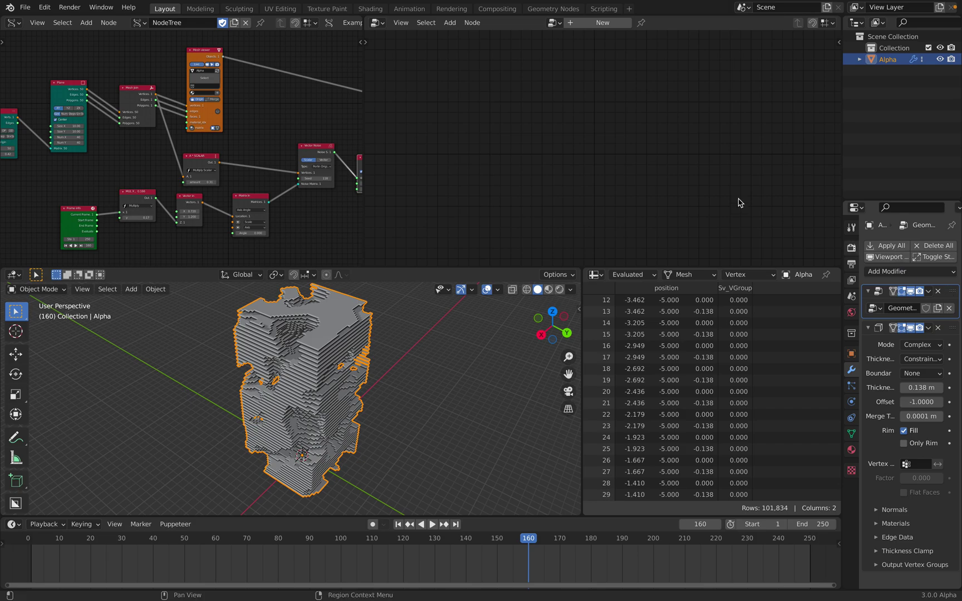
# Reposition the Delete Geometry and Group Output nodes to space them further apart.
pyautogui.scroll(1, 636, 149)
pyautogui.moveTo(615, 139); pyautogui.dragTo(604, 140)
pyautogui.moveTo(683, 113); pyautogui.dragTo(702, 101)
pyautogui.moveTo(589, 139); pyautogui.dragTo(602, 133)
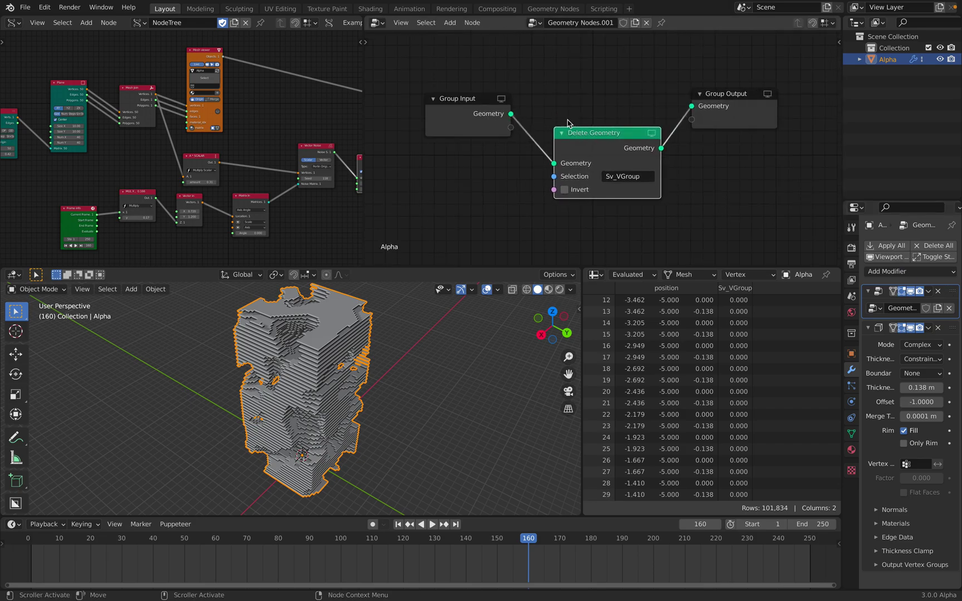
pyautogui.moveTo(568, 120); pyautogui.dragTo(570, 120, button='middle')
# Widen the geometry nodes editor further and look through the nodes that can be added.
pyautogui.moveTo(314, 463)
pyautogui.mouseDown(button='middle')
pyautogui.moveTo(338, 401)
pyautogui.moveTo(316, 445)
pyautogui.mouseUp(button='middle')
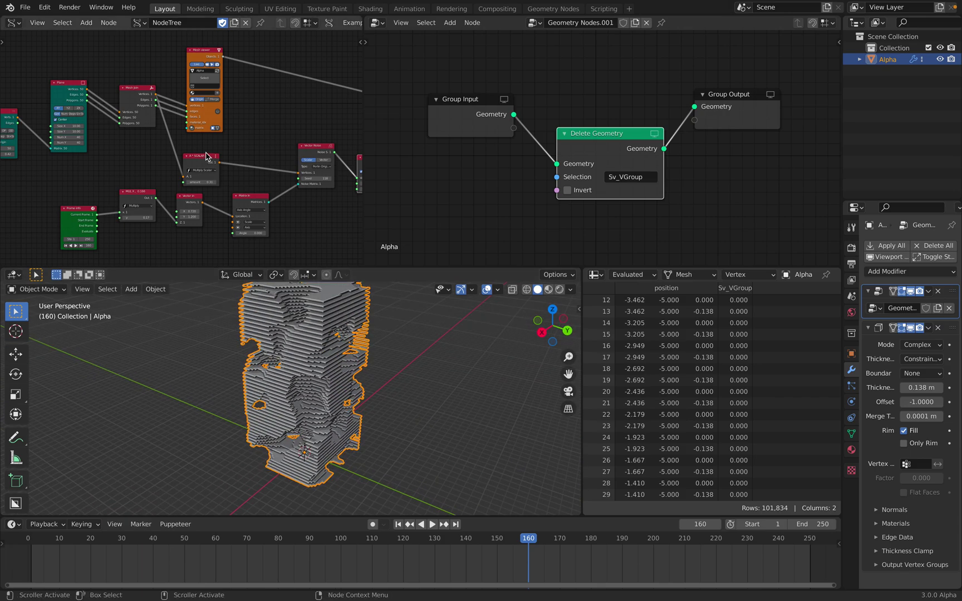
pyautogui.scroll(-2, 122, 90)
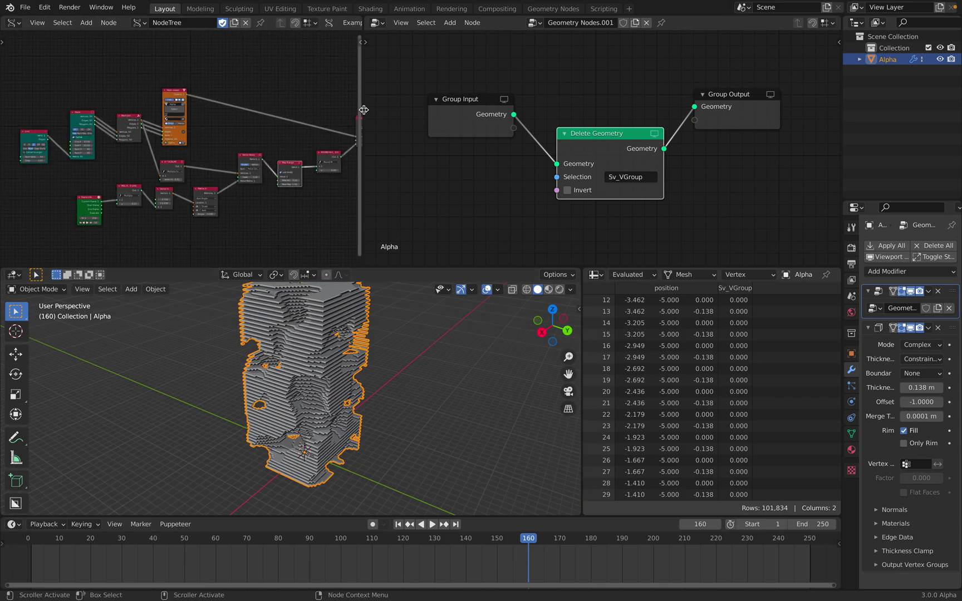
pyautogui.moveTo(238, 102); pyautogui.dragTo(151, 96, button='middle')
pyautogui.moveTo(363, 114); pyautogui.dragTo(231, 114)
pyautogui.scroll(1, 387, 167)
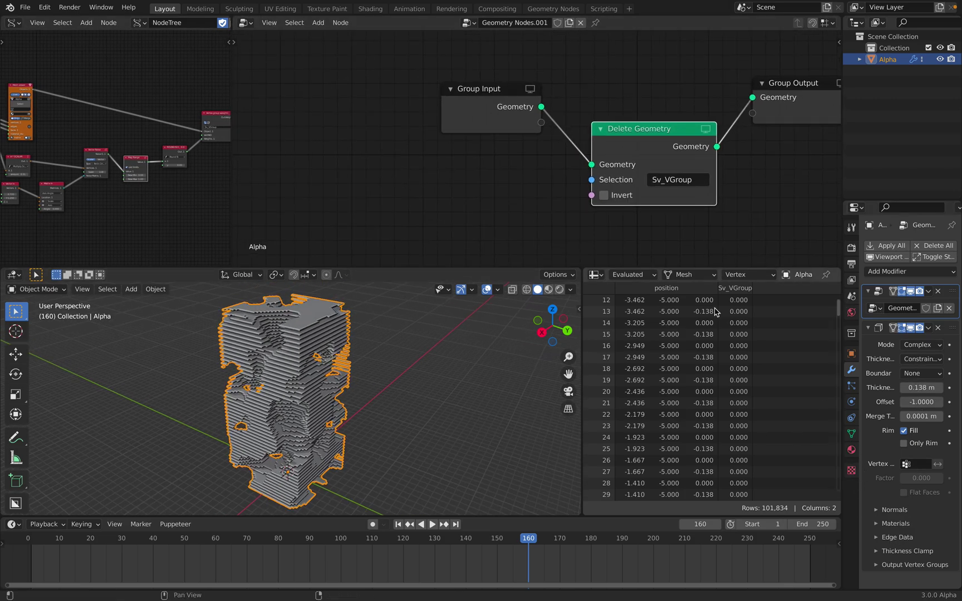
pyautogui.moveTo(377, 157); pyautogui.dragTo(404, 155, button='middle')
pyautogui.hotkey('shift', 'a')
pyautogui.click(391, 65)
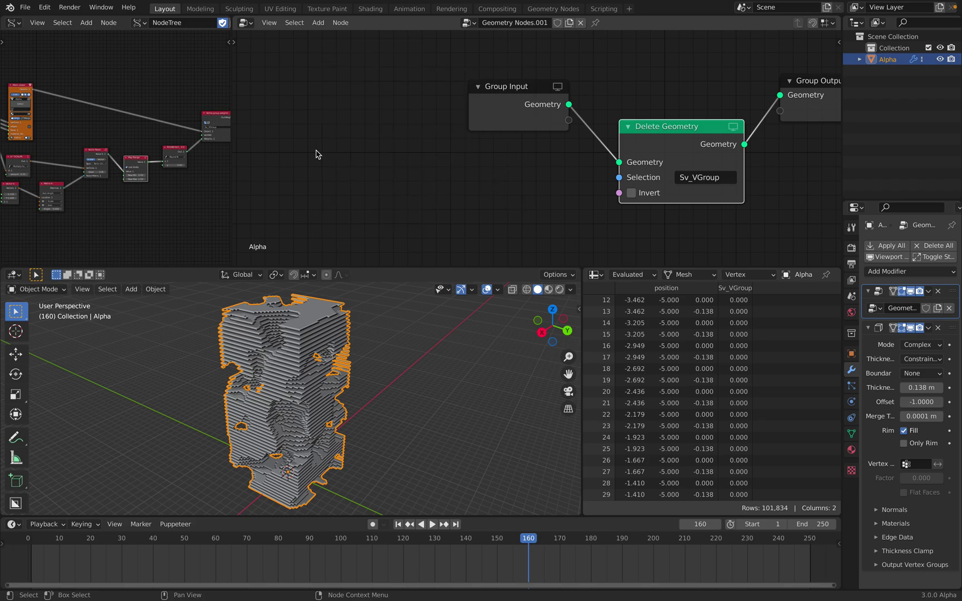
# Widen the Sverchok node editor and bring the Line and Plane nodes back into view.
pyautogui.moveTo(232, 101); pyautogui.dragTo(373, 99)
pyautogui.moveTo(352, 363)
pyautogui.mouseDown(button='middle')
pyautogui.moveTo(331, 372)
pyautogui.moveTo(351, 384)
pyautogui.mouseUp(button='middle')
pyautogui.moveTo(138, 132); pyautogui.dragTo(290, 131, button='middle')
pyautogui.scroll(2, 290, 130)
pyautogui.scroll(3, 326, 361)
# Examine the stacked mesh's density in wireframe shading, and return to solid shading.
pyautogui.press('z')
pyautogui.click(320, 346)
pyautogui.moveTo(319, 351); pyautogui.dragTo(319, 354, button='middle')
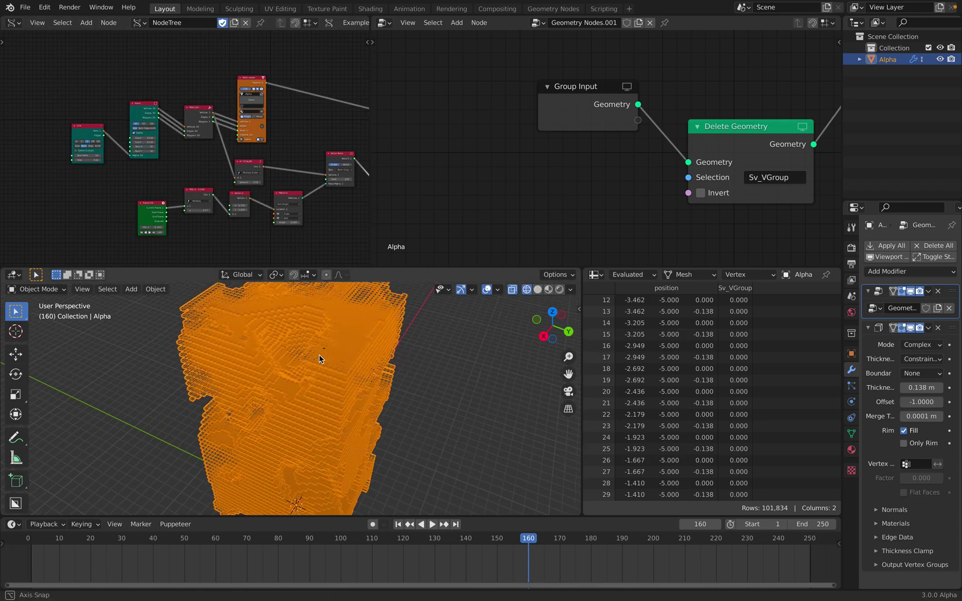
pyautogui.press('z')
pyautogui.click(344, 360)
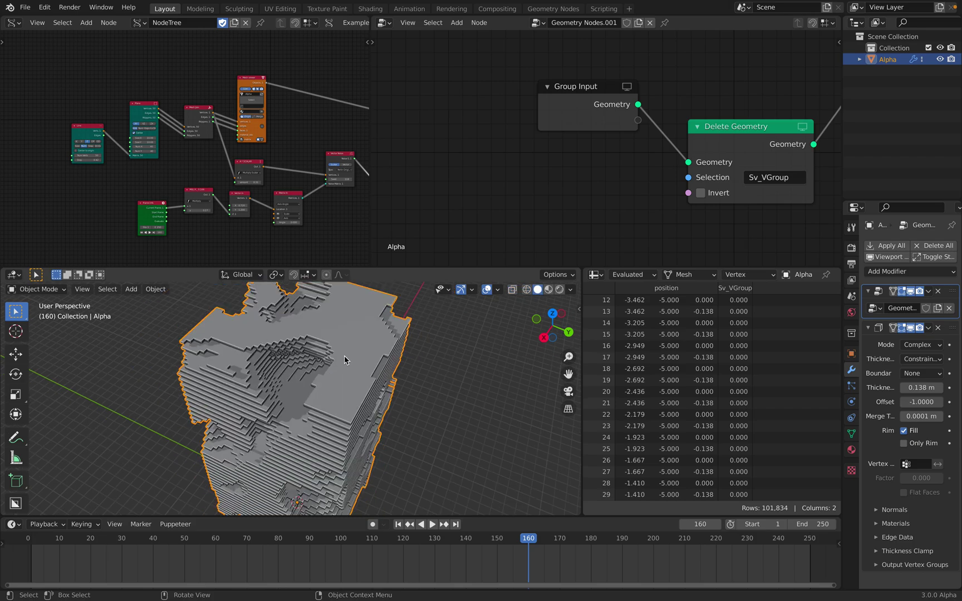
# Set the Plane node's Num X and Num Y to 200.
pyautogui.scroll(5, 203, 160)
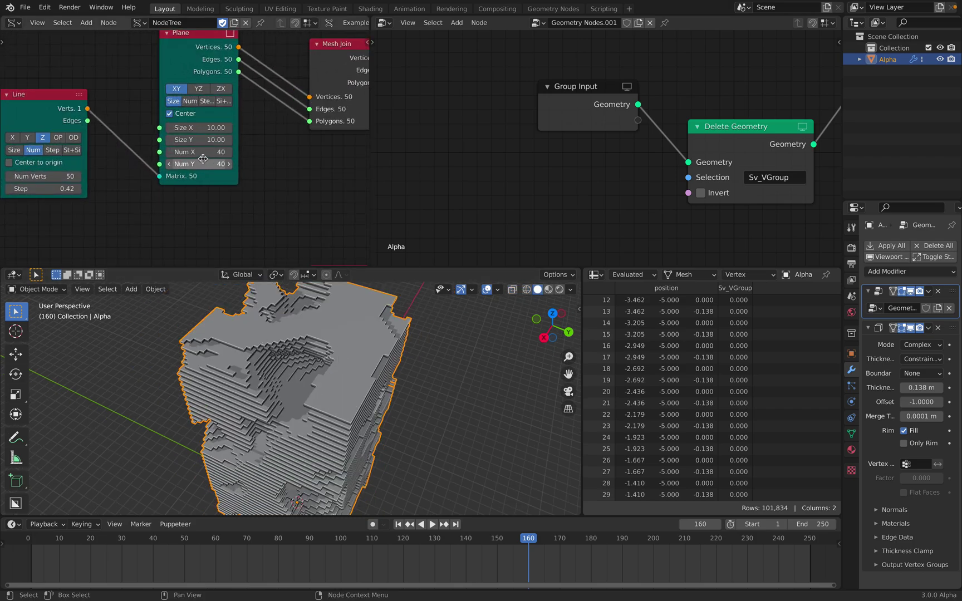
pyautogui.moveTo(203, 159); pyautogui.dragTo(207, 153)
pyautogui.write('200')
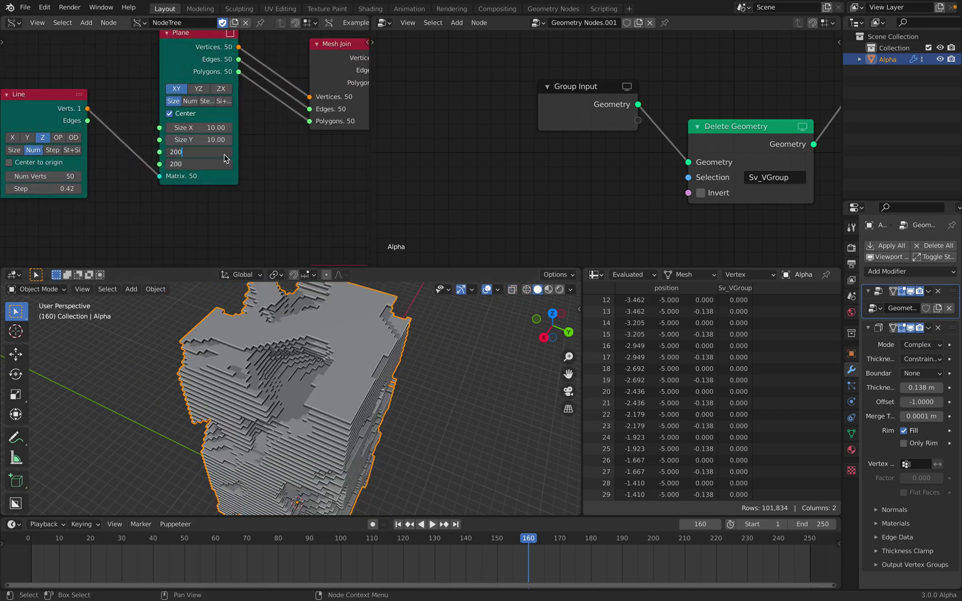